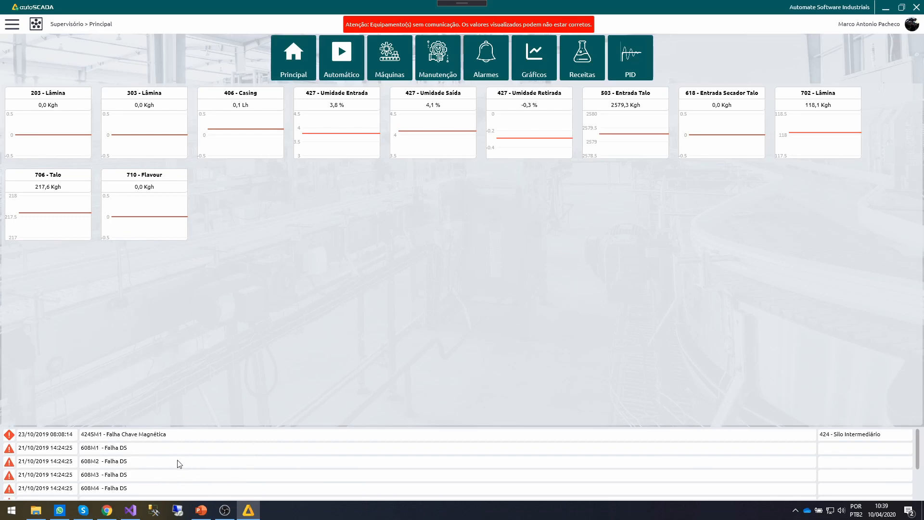
# Step: Look through the active alarms list on the Principal overview page
pyautogui.scroll(-1, 169, 464)
pyautogui.scroll(-1, 170, 463)
pyautogui.scroll(1, 39, 453)
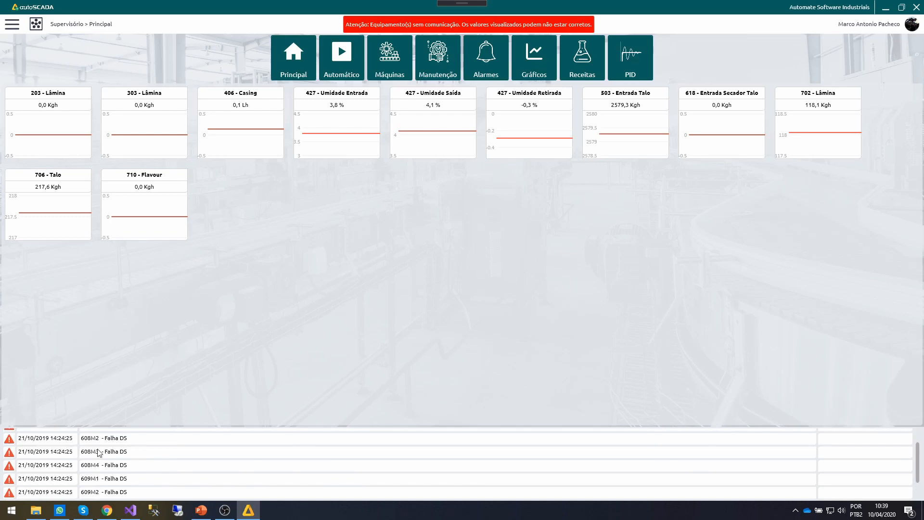
pyautogui.scroll(2, 98, 453)
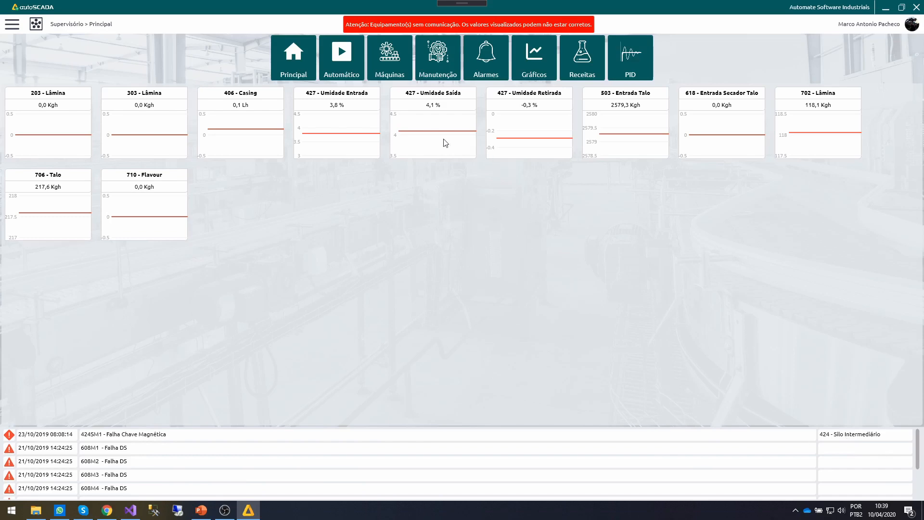
# Step: Open the automatic-cycle loading checklist (Iniciar Carregamento) for the Lâmina line
pyautogui.click(345, 72)
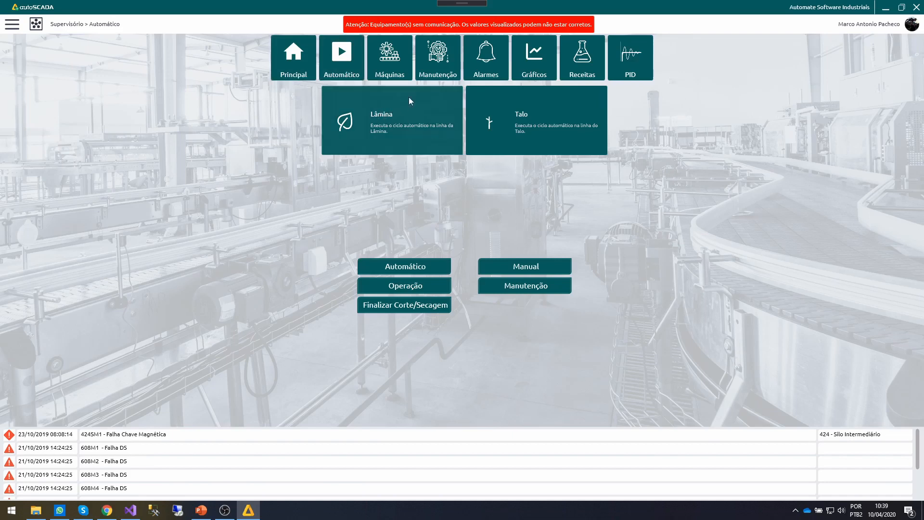
pyautogui.click(398, 132)
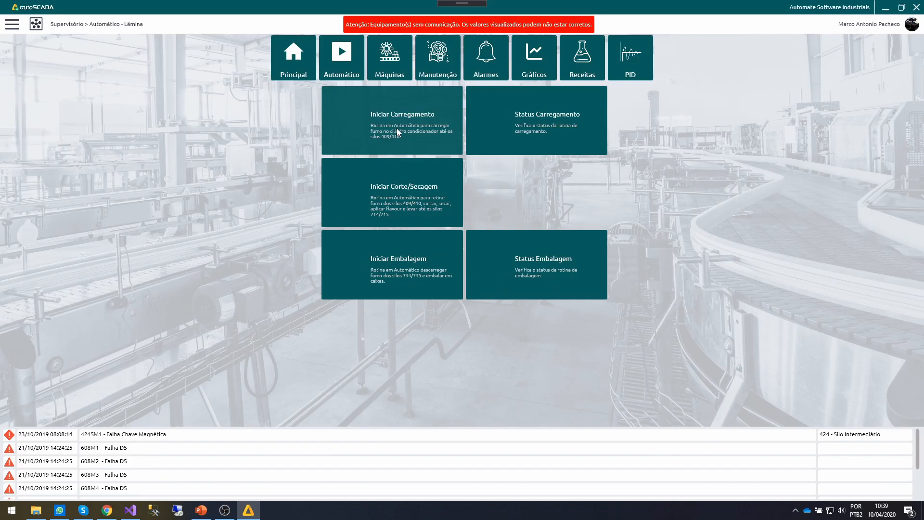
pyautogui.click(402, 139)
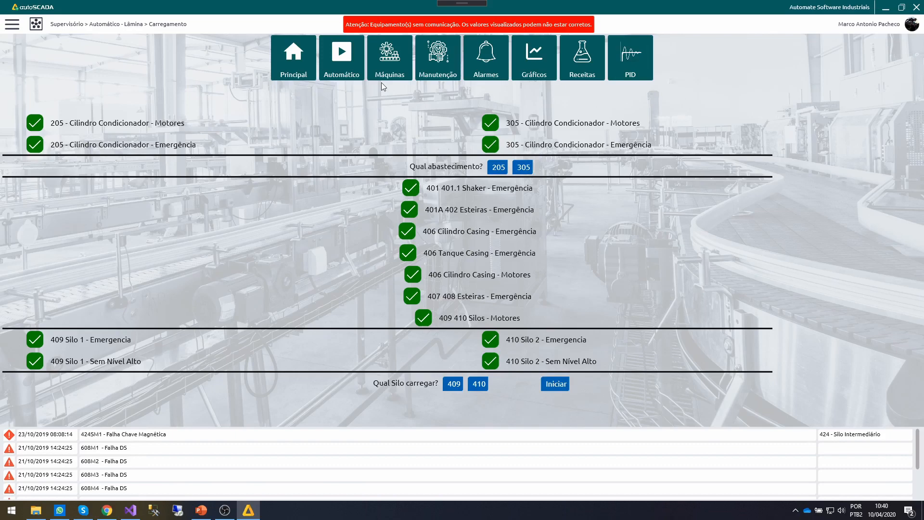
# Step: Open the automatic parameters of machine 205 - Cilindro Condicionador
pyautogui.click(394, 77)
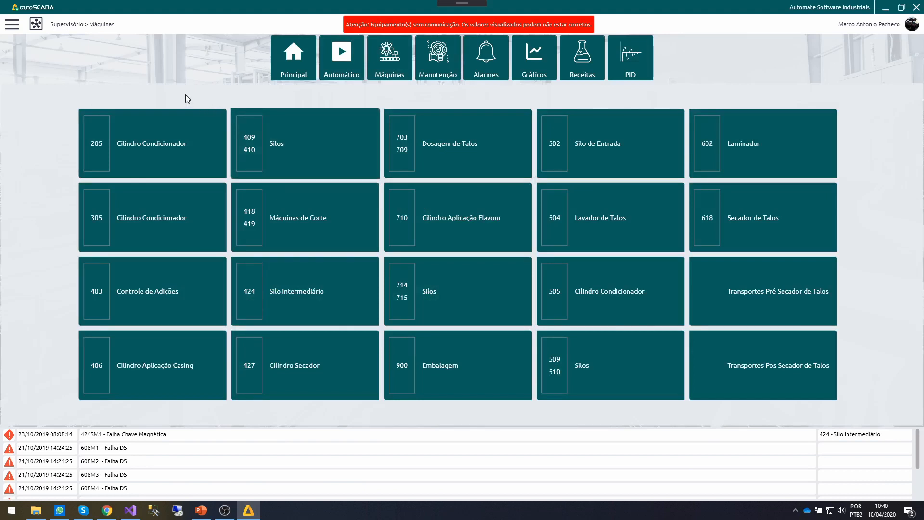
pyautogui.click(180, 129)
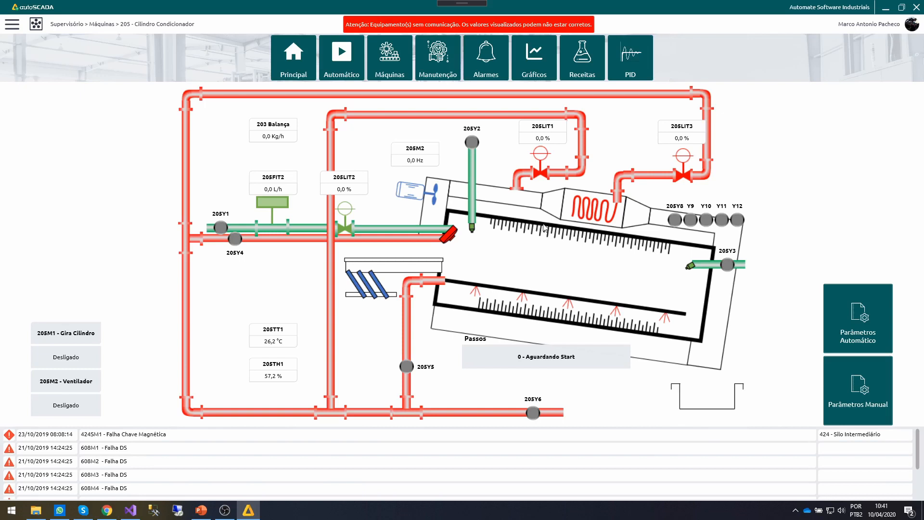
pyautogui.click(853, 322)
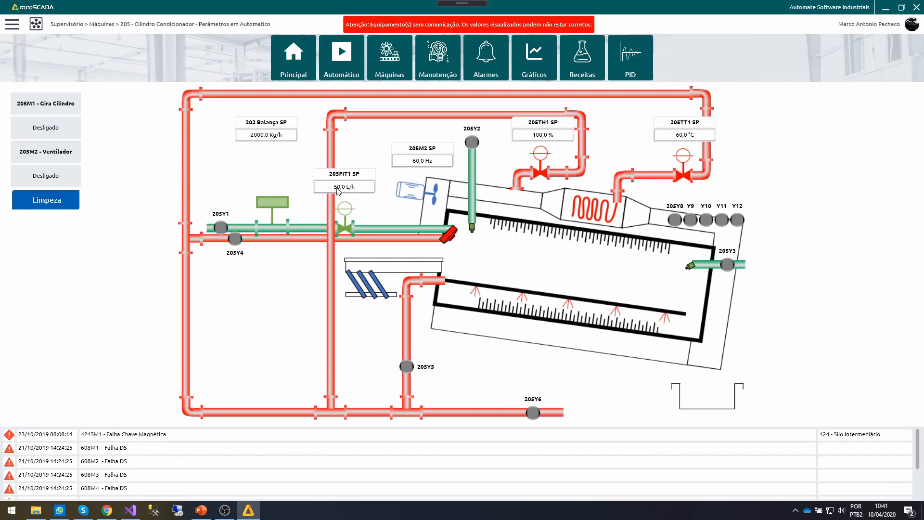
# Step: Try to set the 205M2 fan setpoint to 40 Hz
pyautogui.click(431, 166)
pyautogui.hotkey('ctrl', 'a')
pyautogui.press('BackSpace')
pyautogui.write('40')
pyautogui.press('Return')
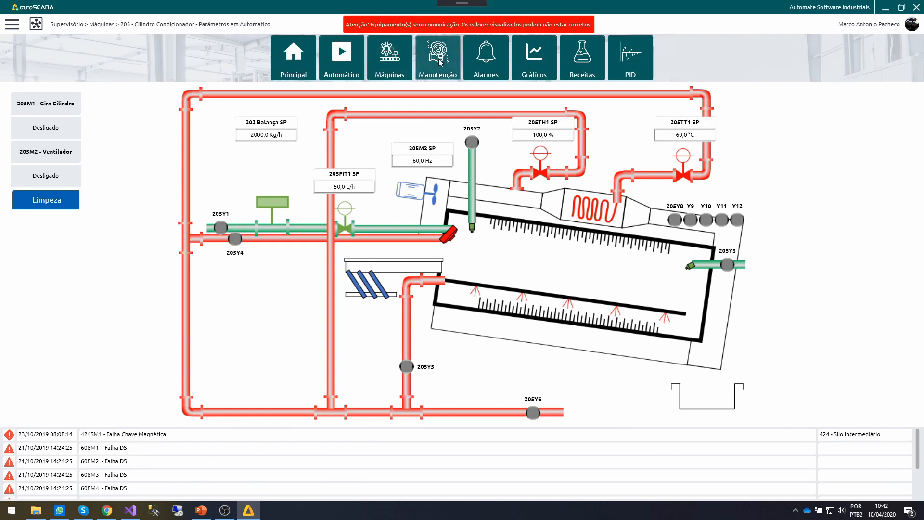
# Step: Open the automatic parameters of machine 427 - Cilindro Secador
pyautogui.click(426, 62)
pyautogui.click(377, 53)
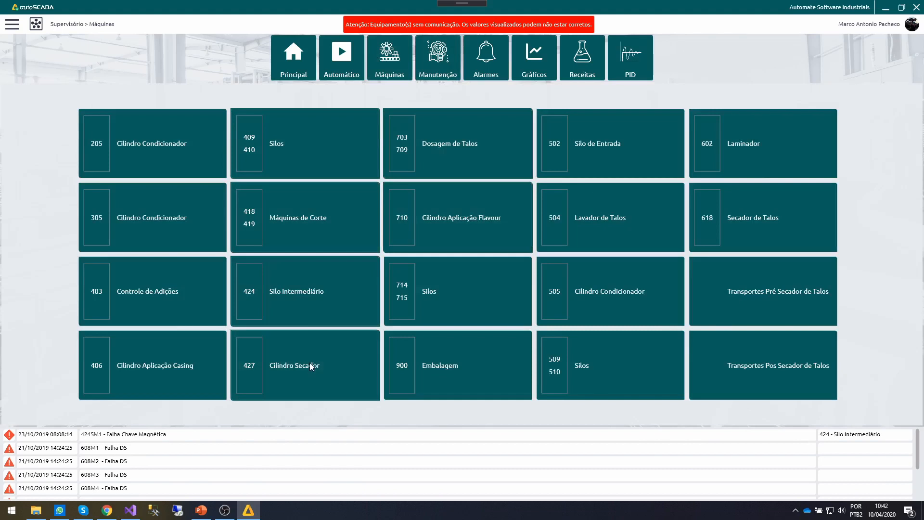
pyautogui.click(322, 351)
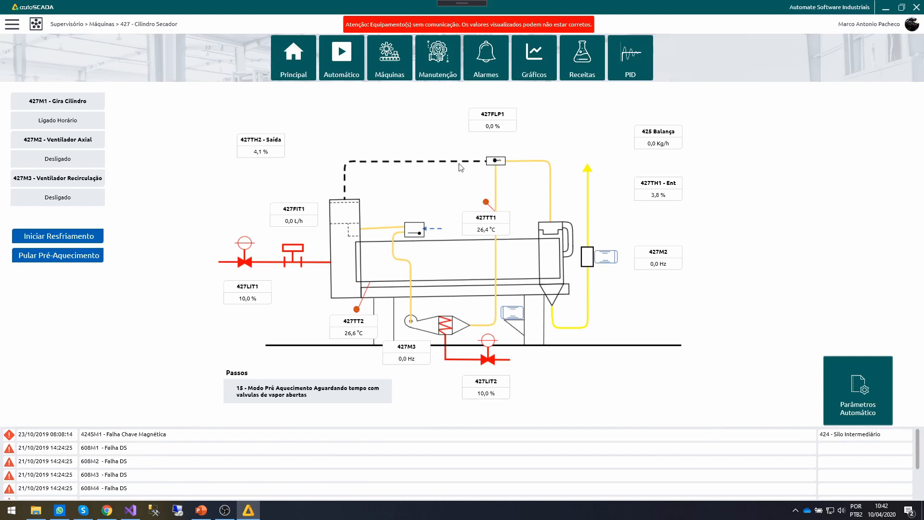
pyautogui.click(853, 389)
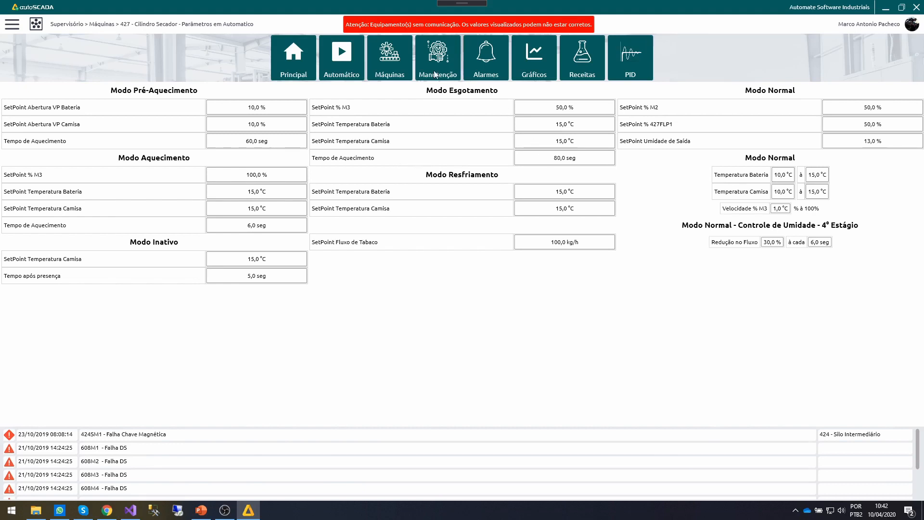
# Step: View the direct-start motors (Partida Direta) and the inverter-driven motors (Inversores) in maintenance
pyautogui.click(452, 50)
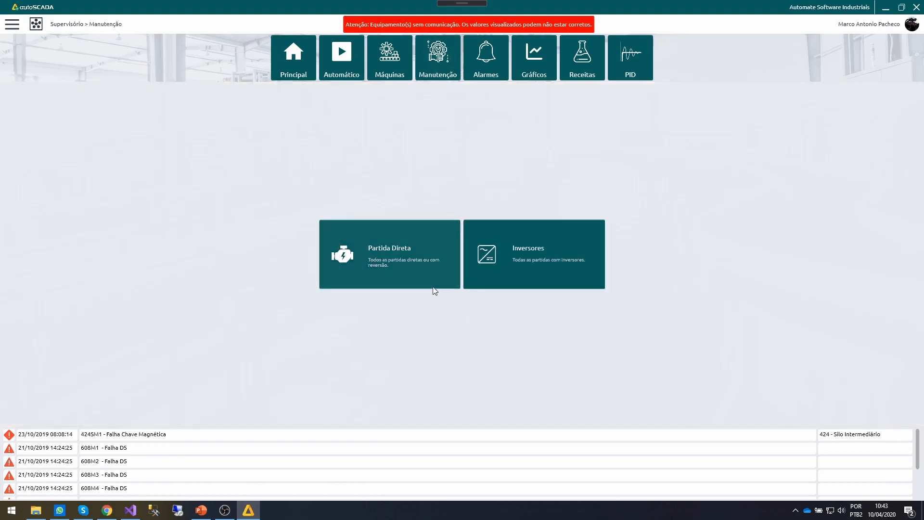
pyautogui.click(345, 276)
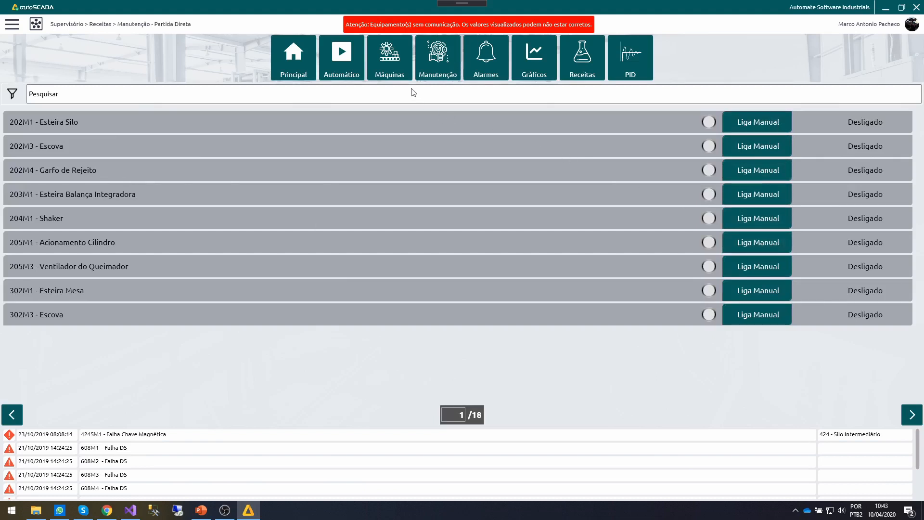
pyautogui.click(430, 62)
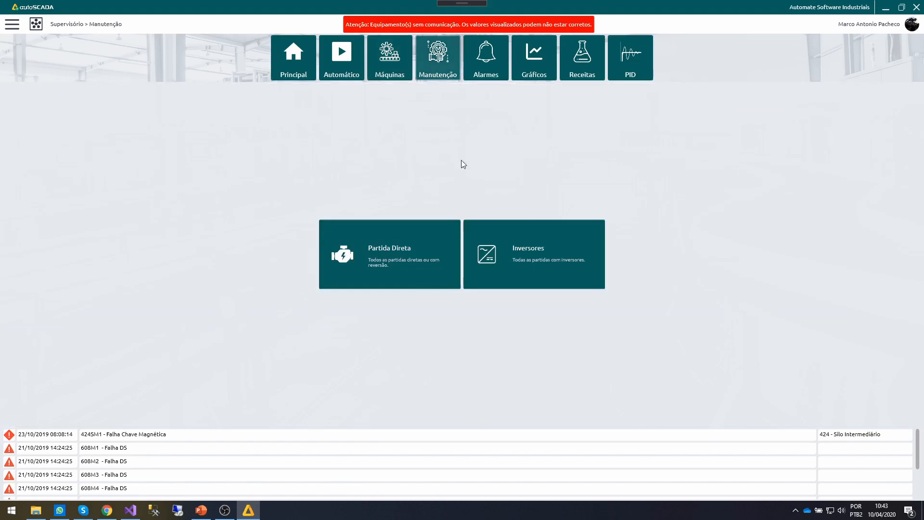
pyautogui.click(541, 257)
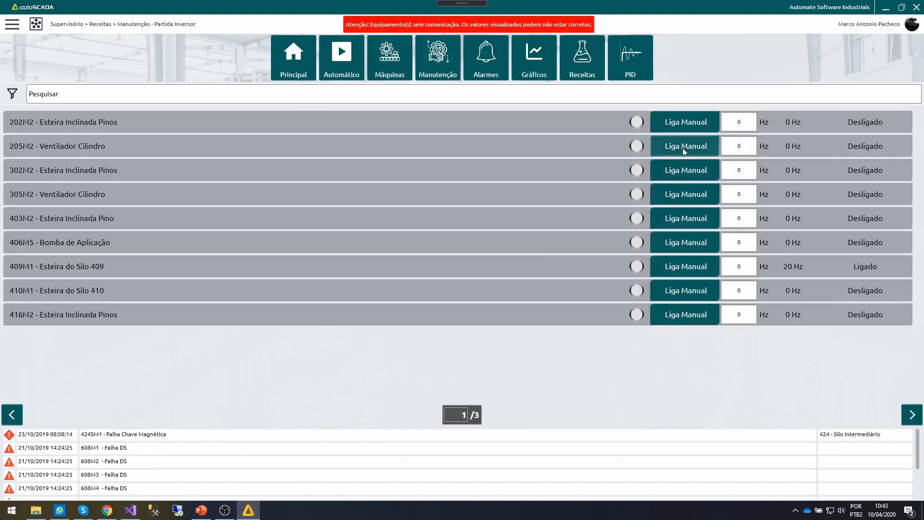
# Step: Try to enter 3 Hz as the manual frequency of 403M2 - Esteira Inclinada Pino, and return to the maintenance overview
pyautogui.click(739, 221)
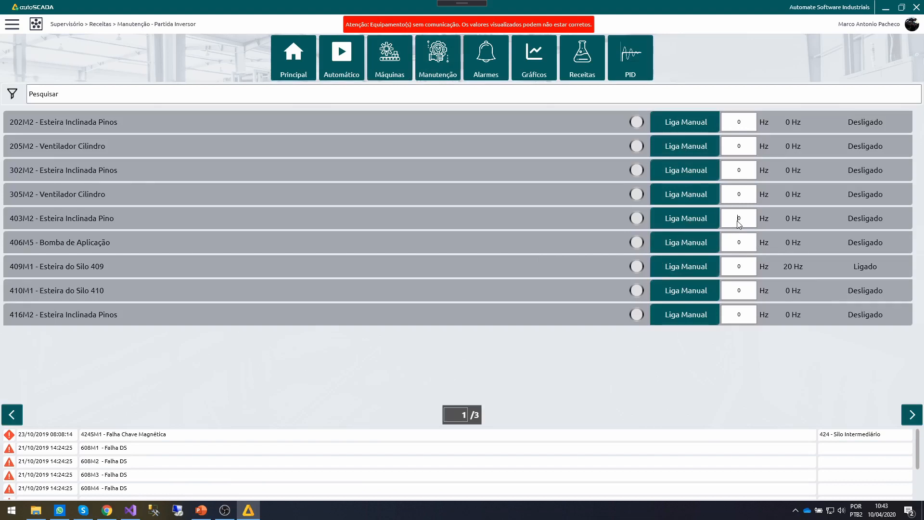
pyautogui.write('3')
pyautogui.click(443, 76)
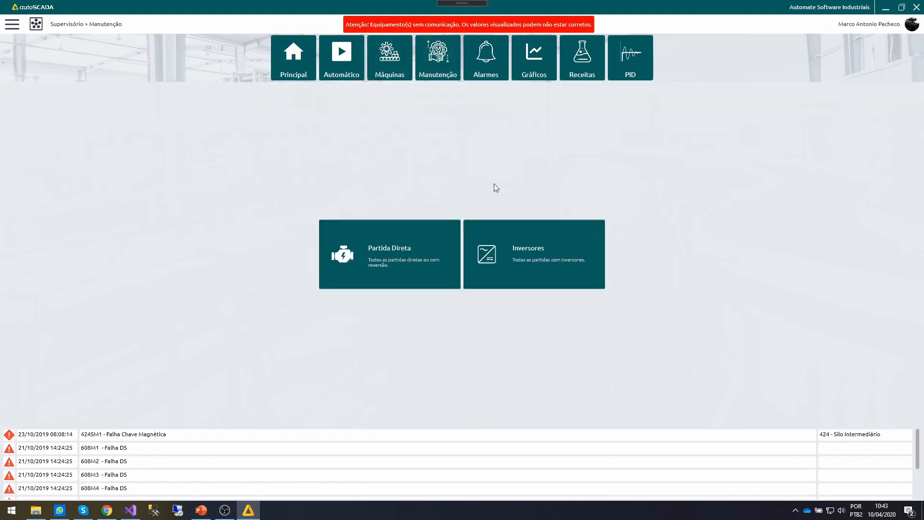
# Step: Filter the alarm history to type Erro only and select the 416M2 - Falha Inversor record
pyautogui.click(495, 72)
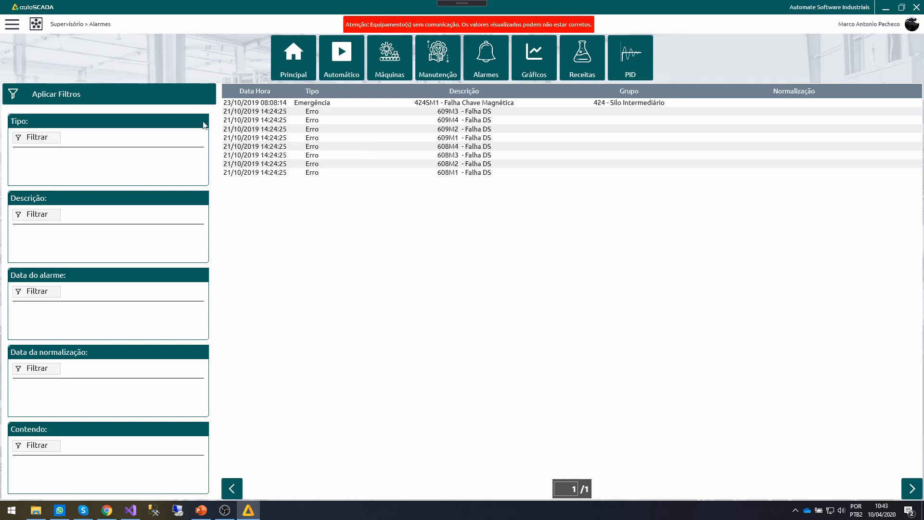
pyautogui.click(43, 138)
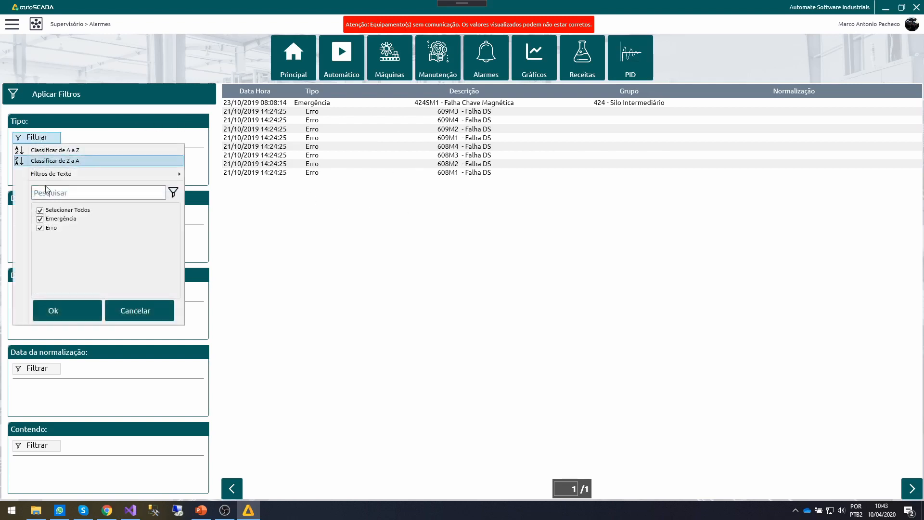
pyautogui.click(41, 219)
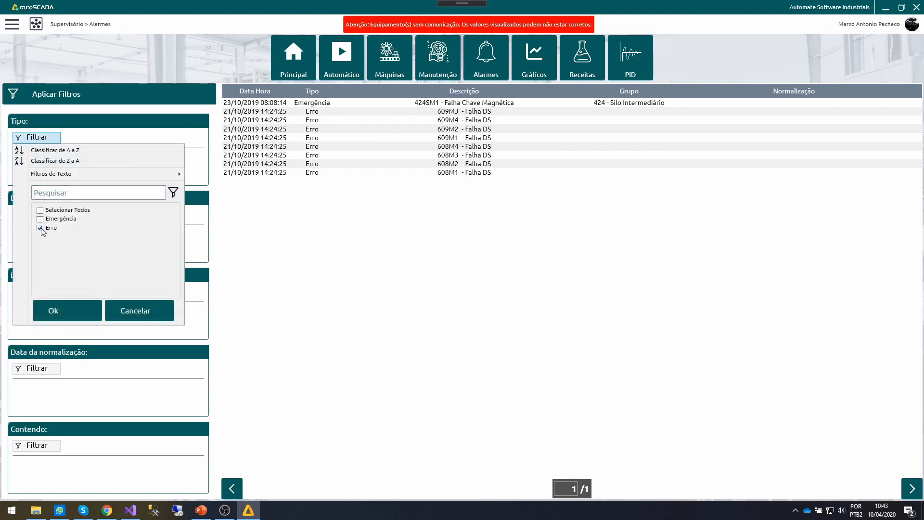
pyautogui.click(72, 311)
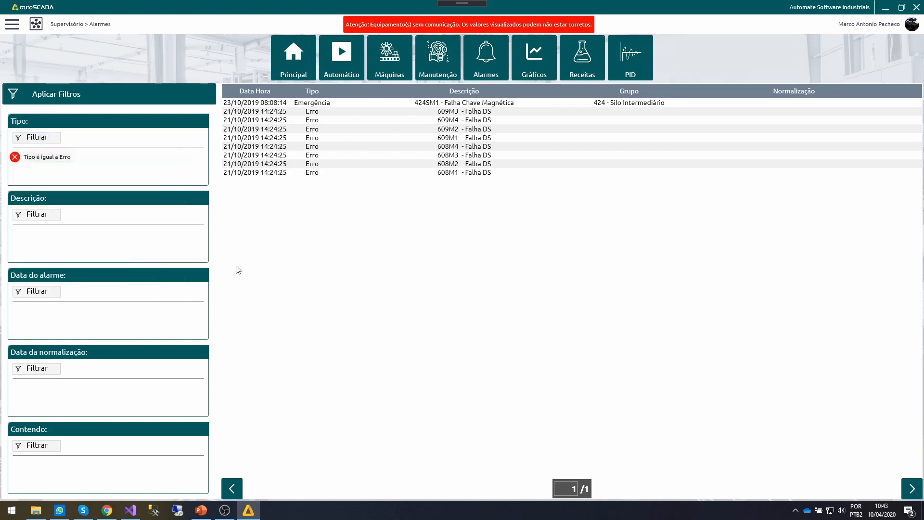
pyautogui.click(102, 95)
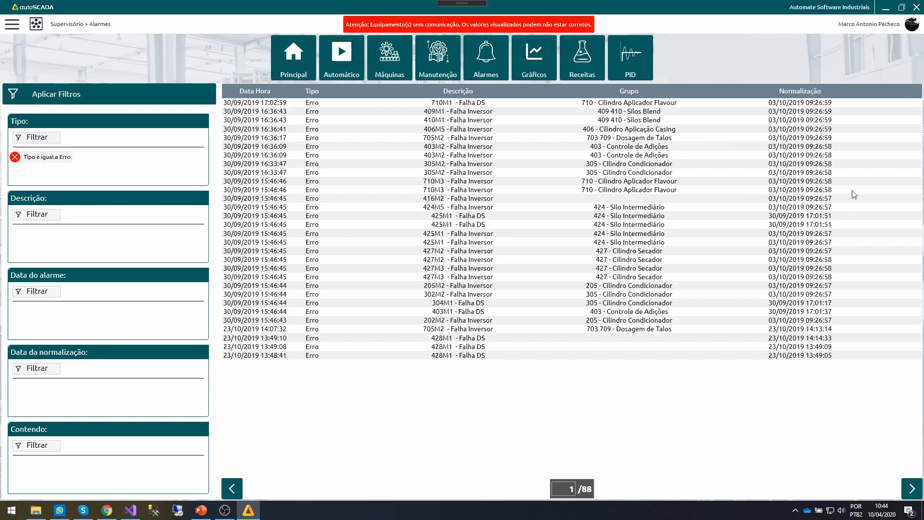
pyautogui.click(818, 200)
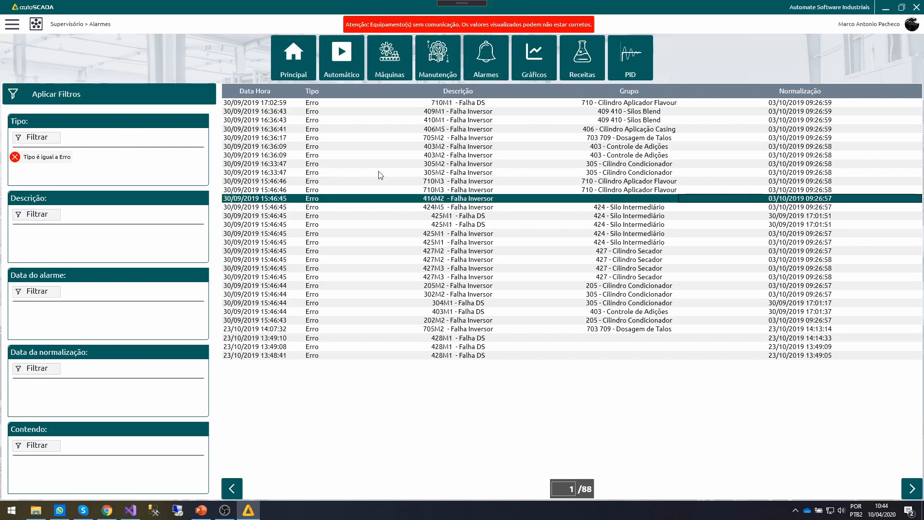
# Step: Open the TAG chart (Gráfico de TAGs) and expand its period and tag settings
pyautogui.click(541, 70)
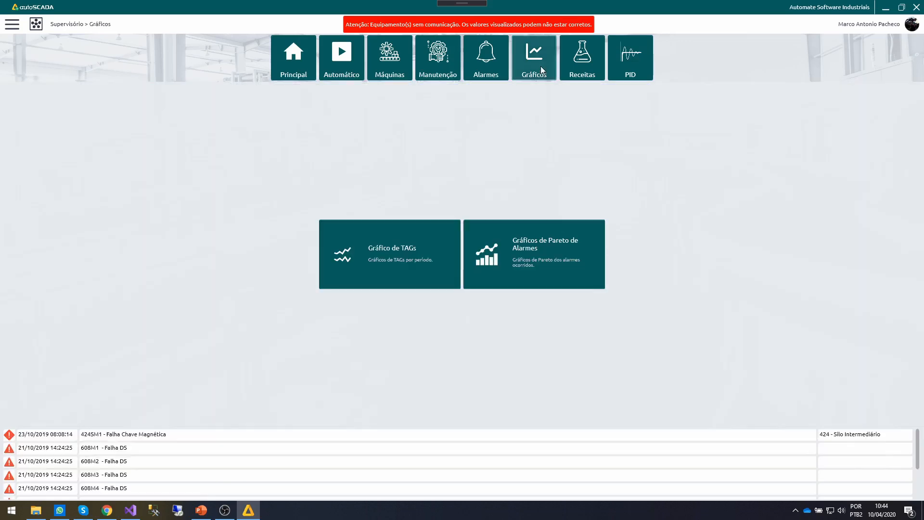
pyautogui.click(366, 254)
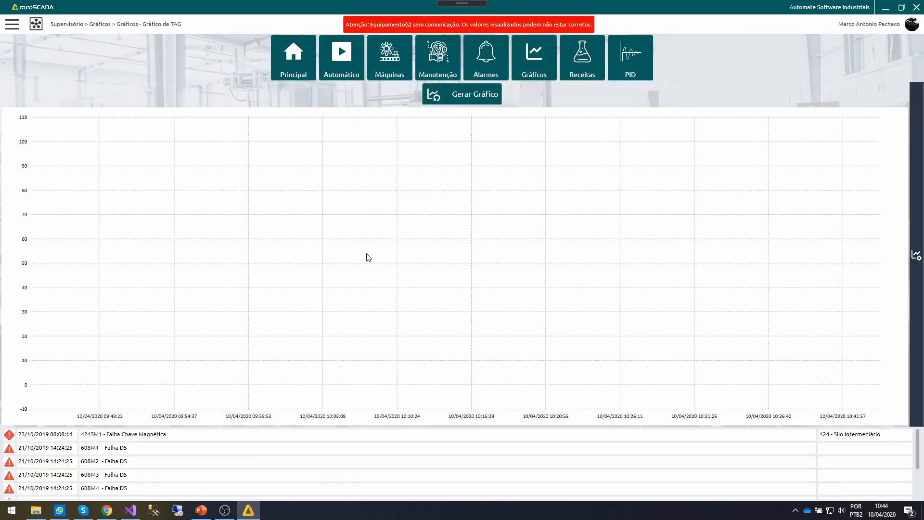
pyautogui.click(912, 210)
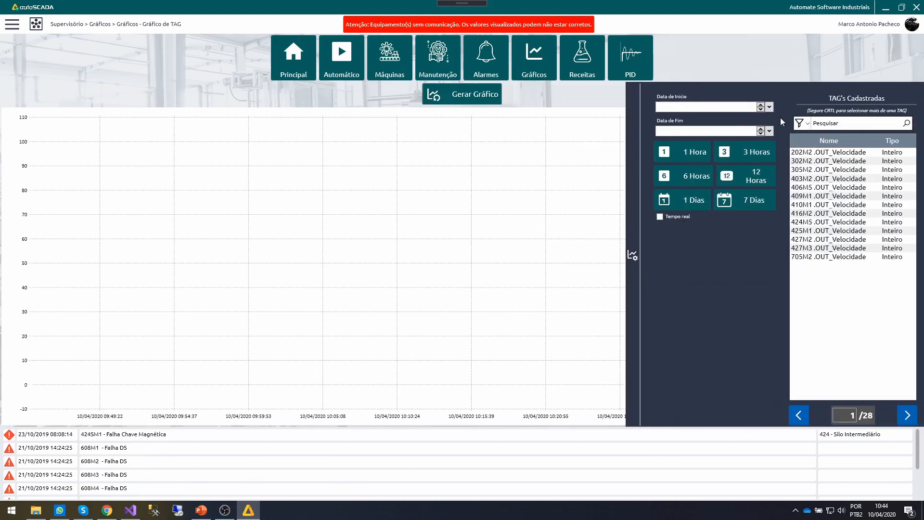
# Step: Set the chart's start date (Data de Início) to 1 September 2019
pyautogui.click(770, 107)
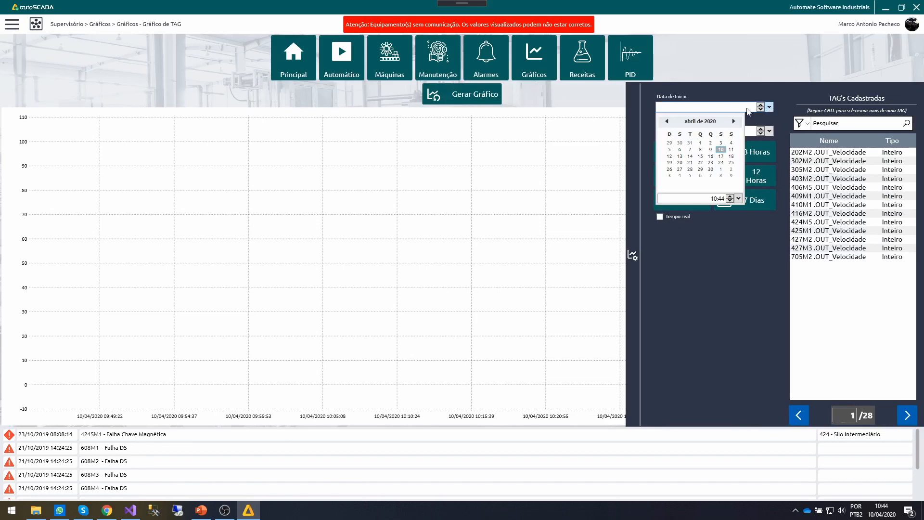
pyautogui.click(668, 122)
pyautogui.click(669, 122)
pyautogui.click(668, 121)
pyautogui.click(668, 122)
pyautogui.click(668, 122)
pyautogui.click(668, 121)
pyautogui.click(669, 122)
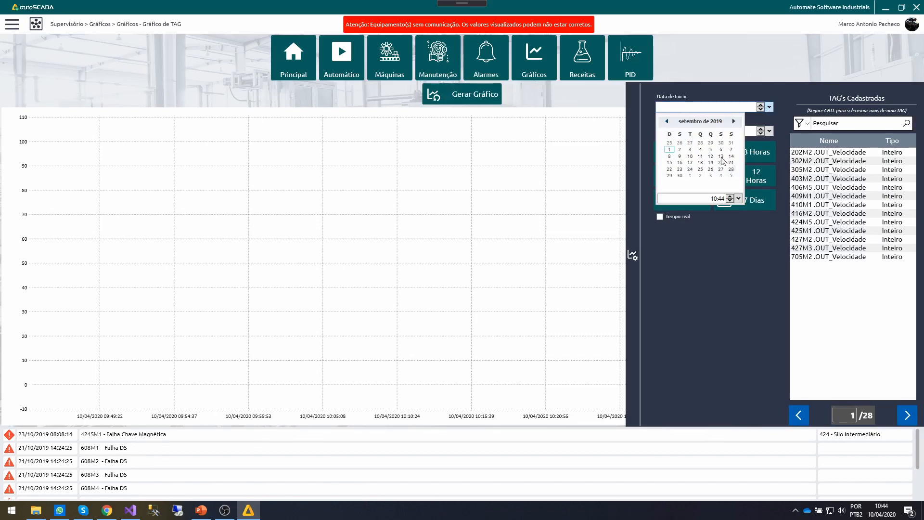
pyautogui.click(671, 149)
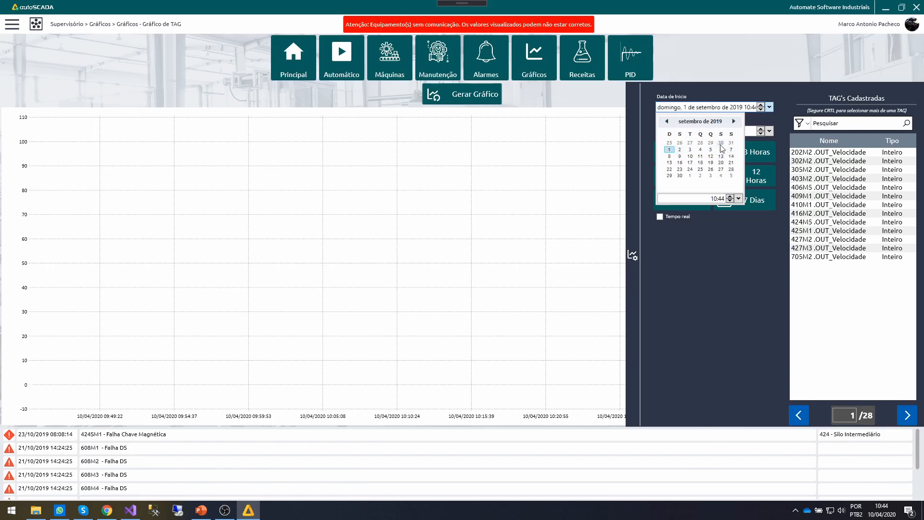
# Step: Set the chart's end date (Data de Fim) to 30 September 2019
pyautogui.click(777, 132)
pyautogui.click(769, 131)
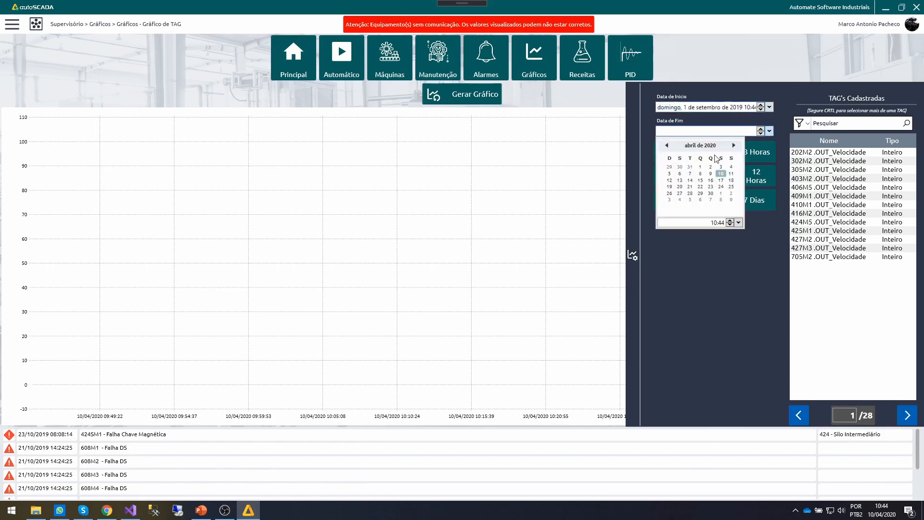
pyautogui.click(667, 146)
pyautogui.click(667, 147)
pyautogui.click(667, 146)
pyautogui.click(667, 146)
pyautogui.click(667, 146)
pyautogui.click(667, 147)
pyautogui.click(667, 146)
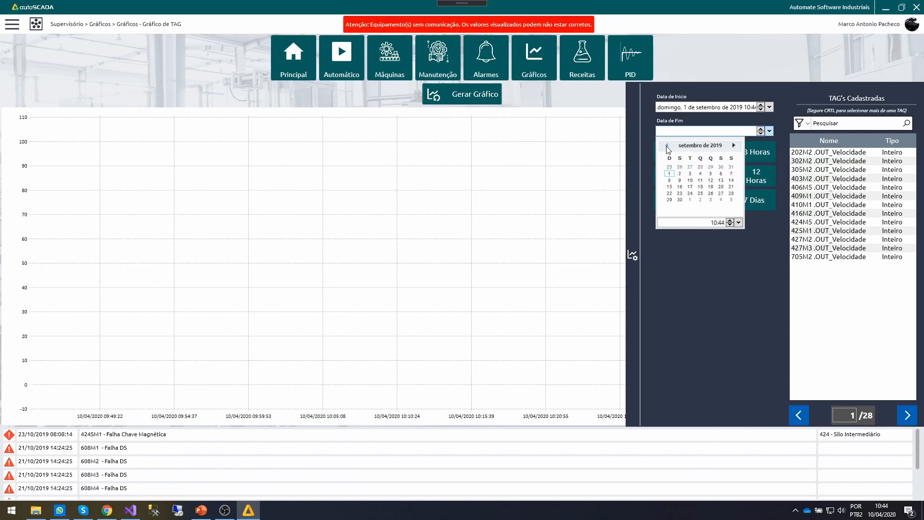
pyautogui.click(680, 200)
pyautogui.click(722, 267)
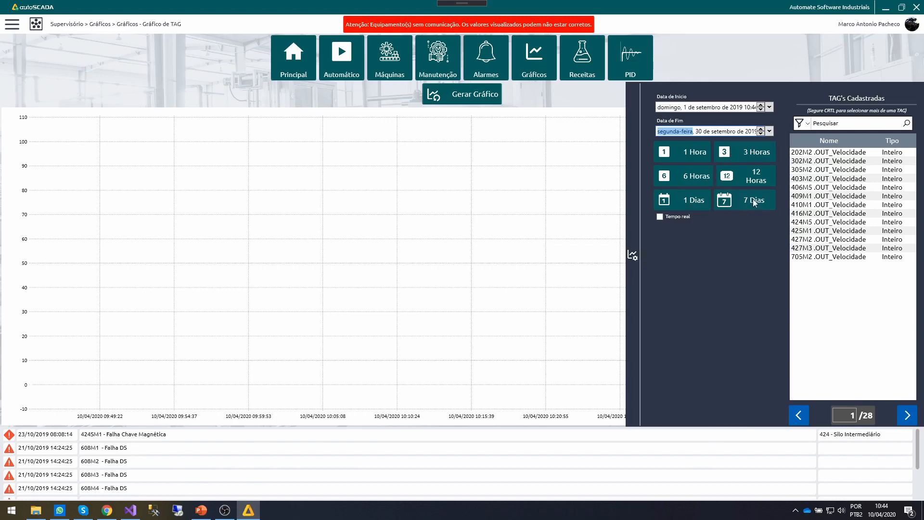
# Step: Search the registered tags for 427 and select the 427 battery temperature tag (Temperatura Bateria)
pyautogui.click(830, 126)
pyautogui.write('427')
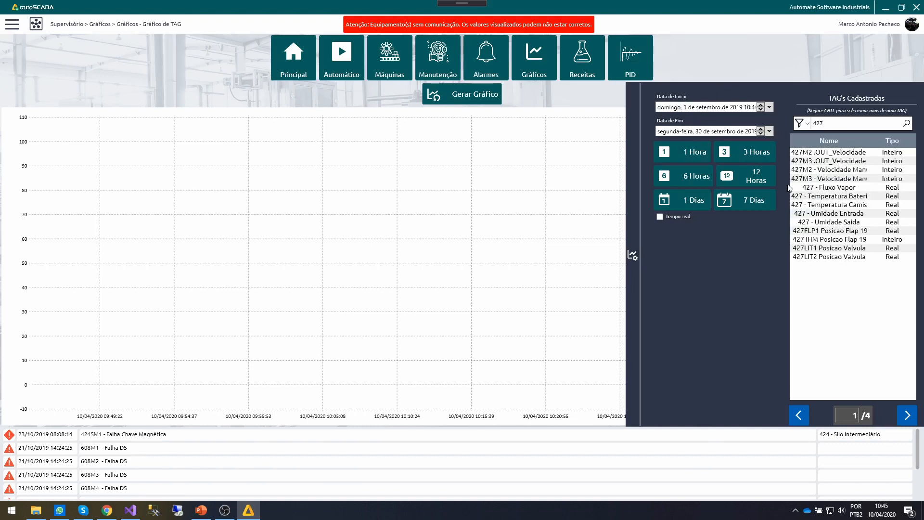
pyautogui.click(862, 197)
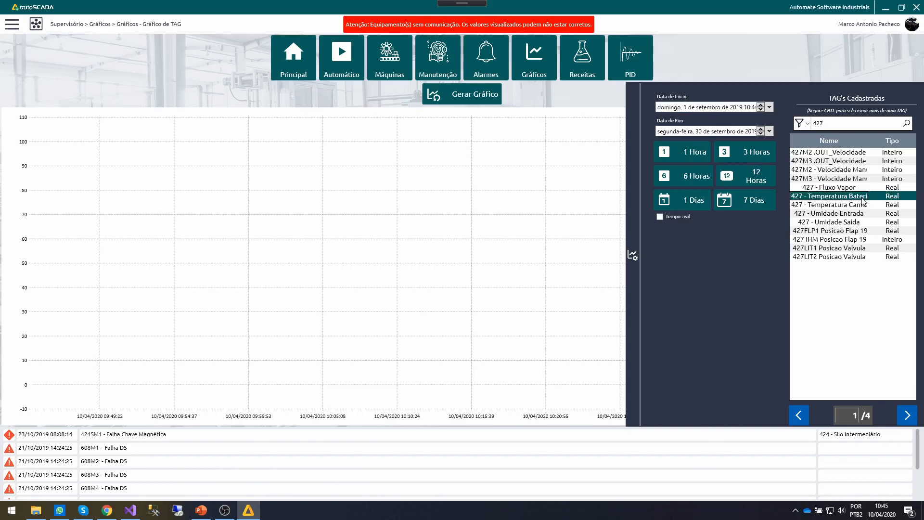
# Step: Add the 427 Temperatura Camisa and Umidade Saida tags to the selection and try to generate the chart
pyautogui.keyDown('ctrl'); pyautogui.click(861, 206); pyautogui.keyUp('ctrl')
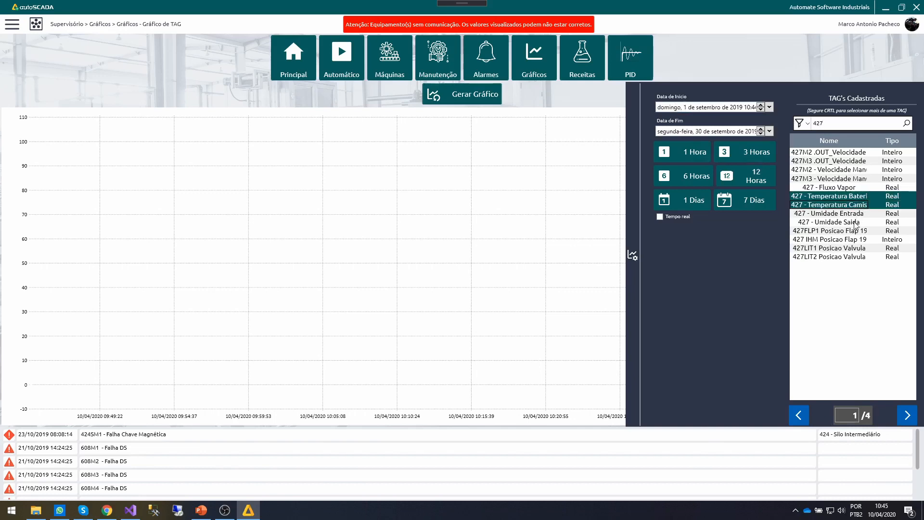
pyautogui.keyDown('ctrl'); pyautogui.click(855, 223); pyautogui.keyUp('ctrl')
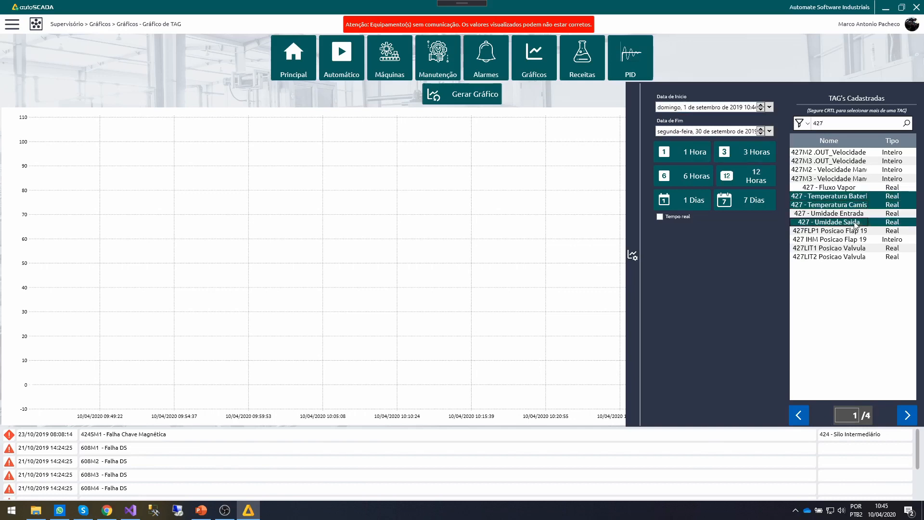
pyautogui.click(452, 95)
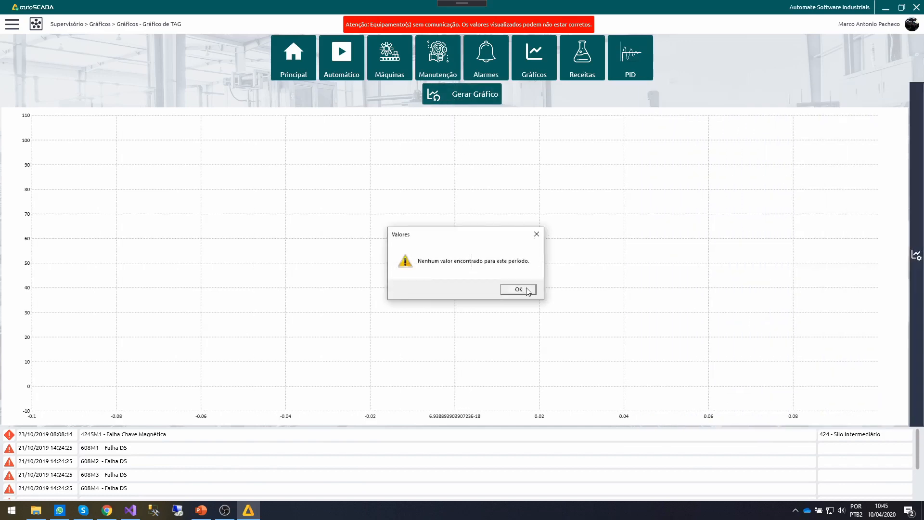
pyautogui.click(519, 289)
# Step: Select the 427 tags Temperatura Camisa, Temperatura Bateria, Umidade Saida and Umidade Entrada, and try to generate the chart for September 2019
pyautogui.moveTo(915, 179)
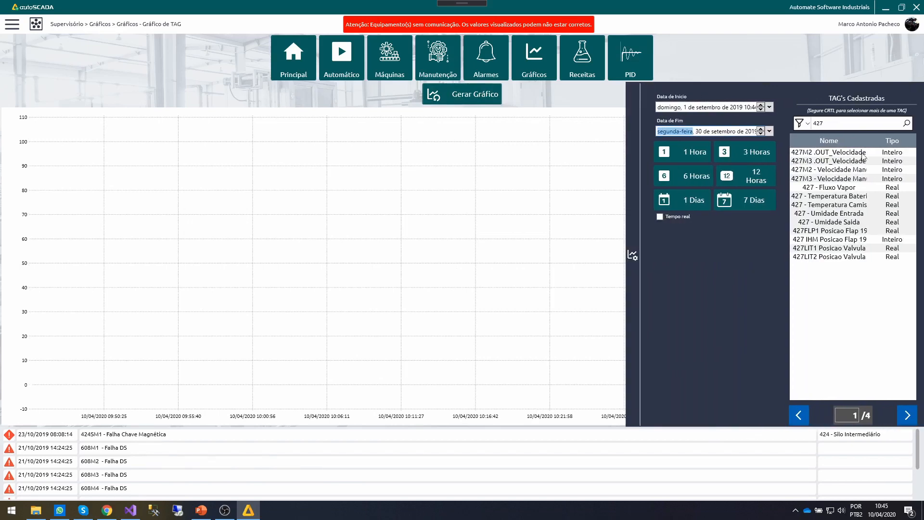
pyautogui.click(823, 206)
pyautogui.keyDown('ctrl'); pyautogui.click(824, 196); pyautogui.keyUp('ctrl')
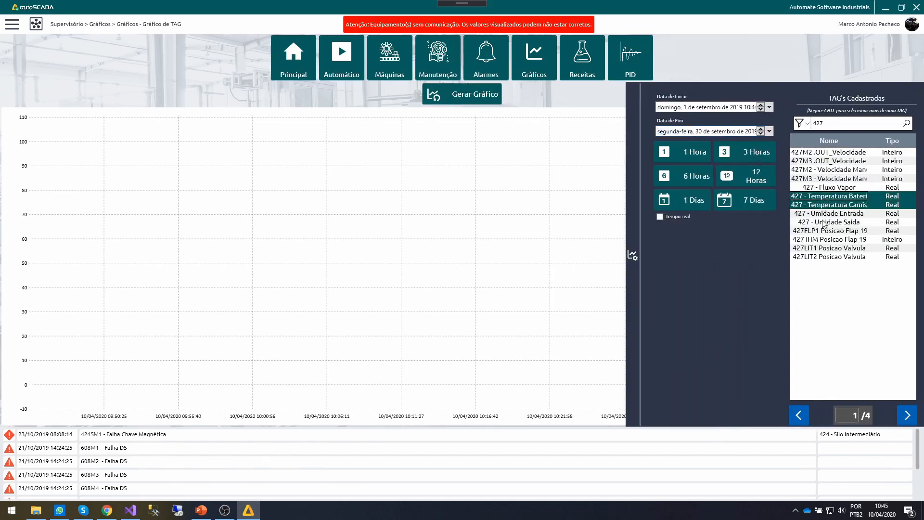
pyautogui.keyDown('ctrl'); pyautogui.click(825, 222); pyautogui.keyUp('ctrl')
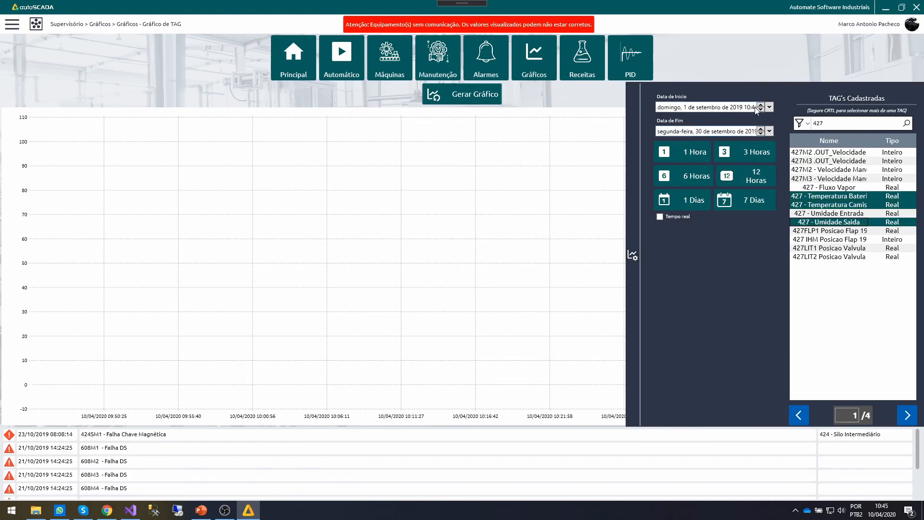
pyautogui.keyDown('ctrl'); pyautogui.click(825, 215); pyautogui.keyUp('ctrl')
pyautogui.click(474, 100)
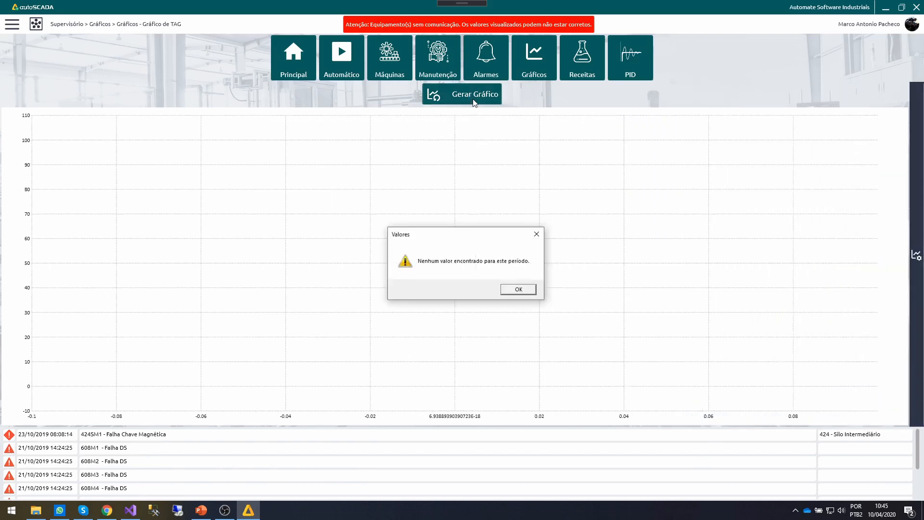
pyautogui.click(519, 291)
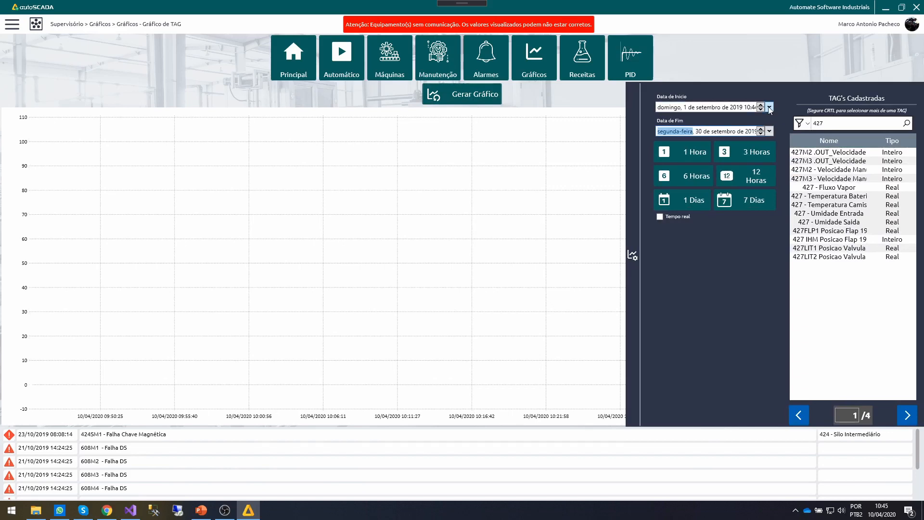
# Step: Set the chart's end date (Data de Fim) to 31 October 2019 and generate the chart
pyautogui.click(769, 131)
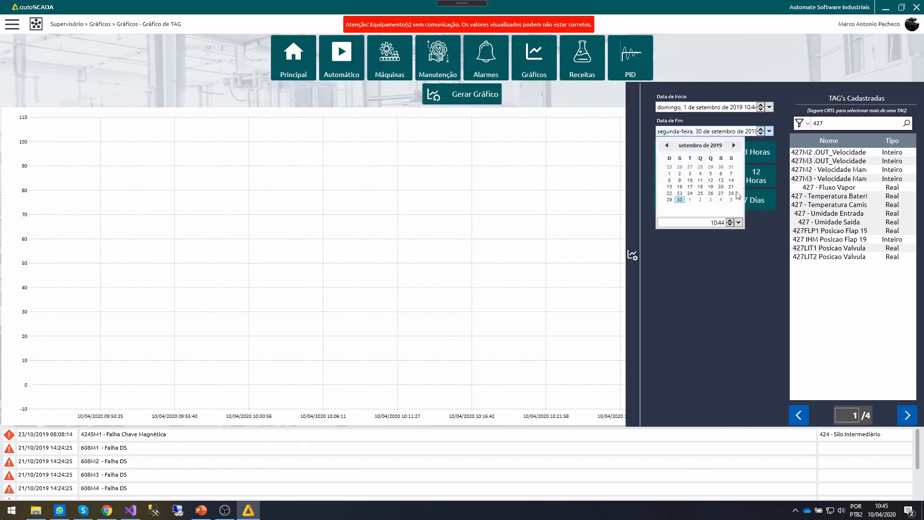
pyautogui.click(734, 145)
pyautogui.click(711, 194)
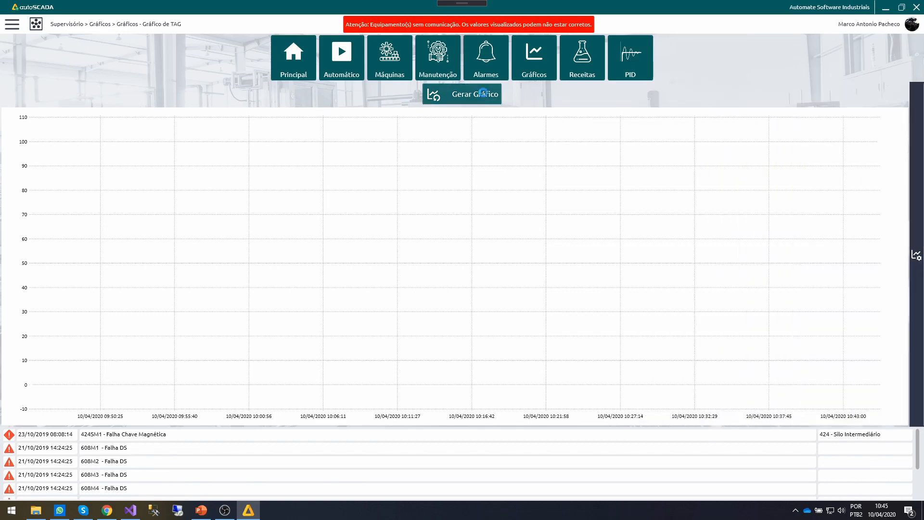
pyautogui.click(484, 92)
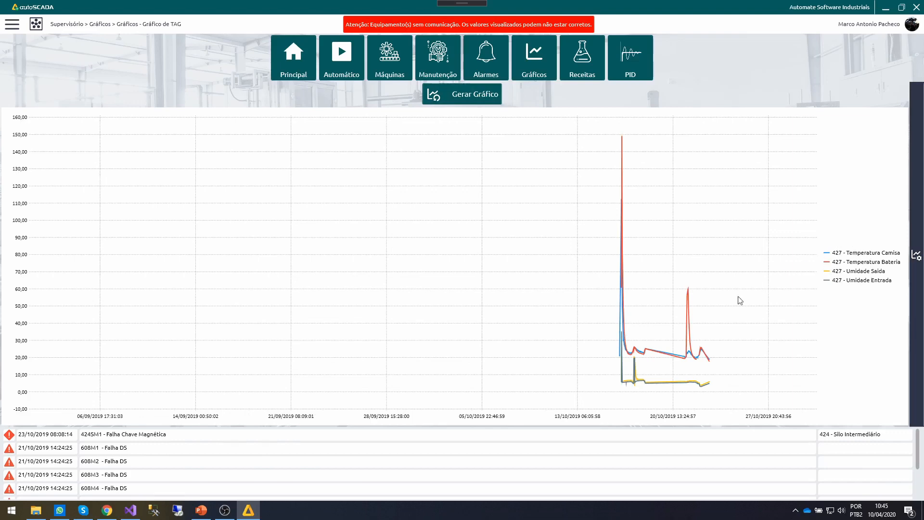
# Step: Examine the temperature and humidity curves of machine 427 around mid to late October 2019, in detail and over the whole period
pyautogui.moveTo(635, 356)
pyautogui.scroll(6, 625, 319)
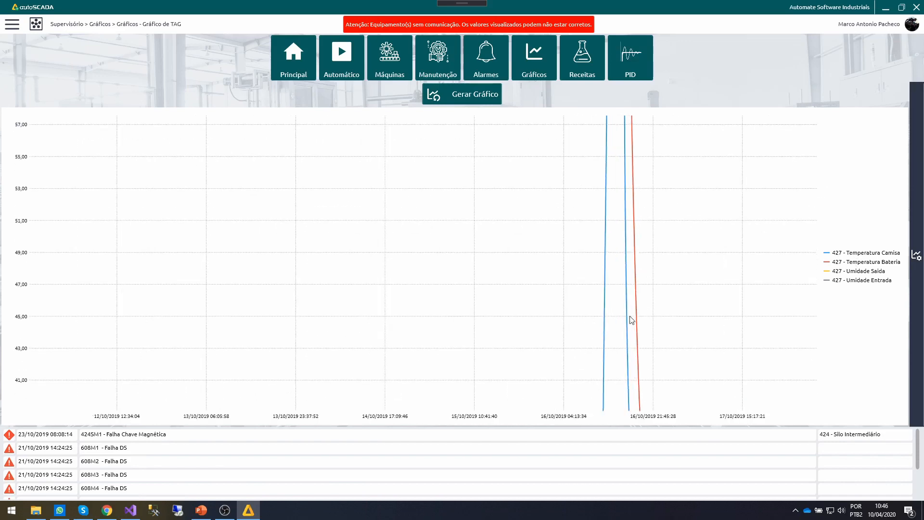
pyautogui.scroll(-7, 625, 322)
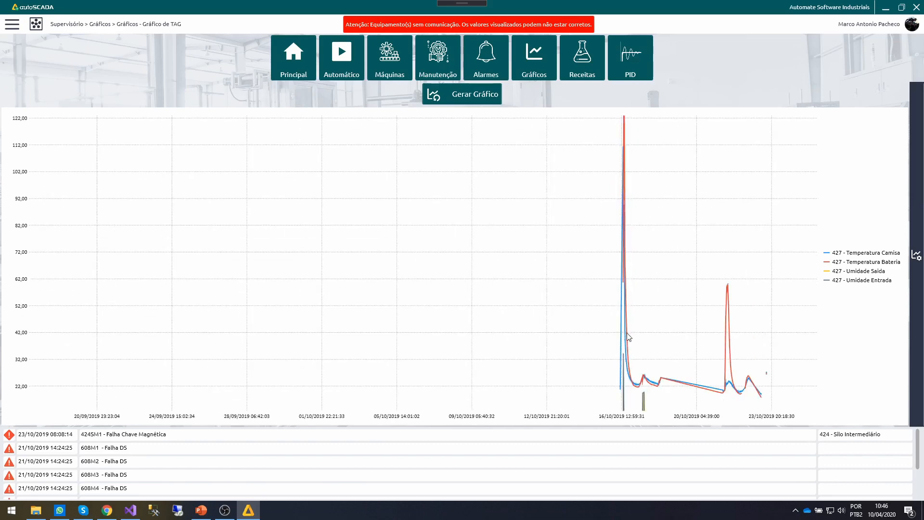
pyautogui.scroll(-2, 627, 335)
pyautogui.scroll(3, 660, 365)
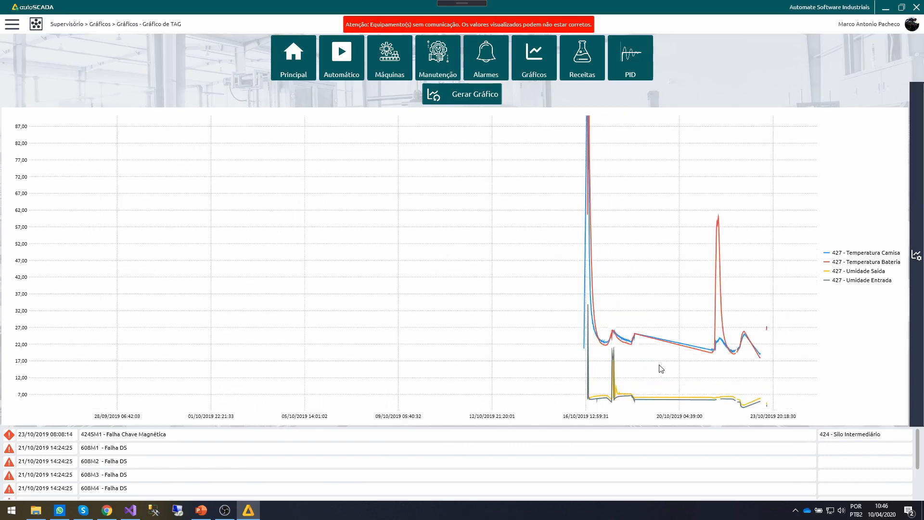
pyautogui.scroll(3, 660, 369)
pyautogui.moveTo(567, 315)
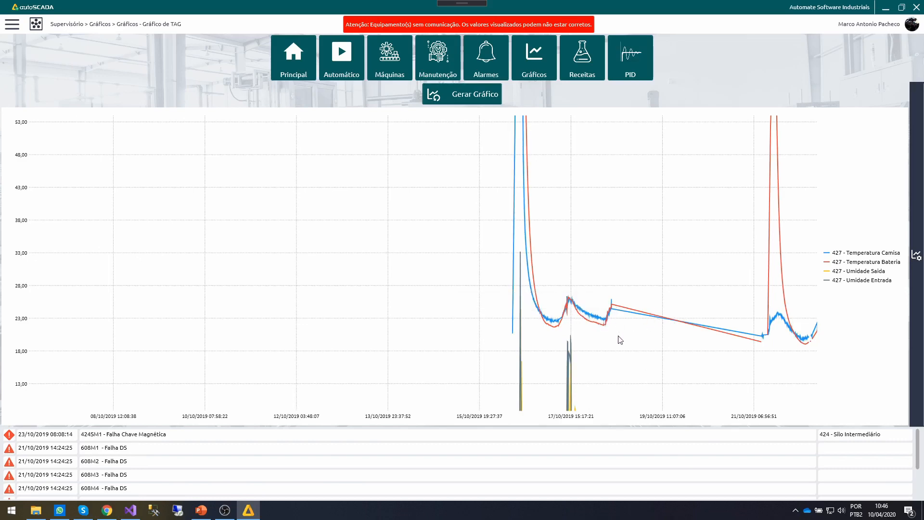
pyautogui.moveTo(612, 346); pyautogui.dragTo(528, 334)
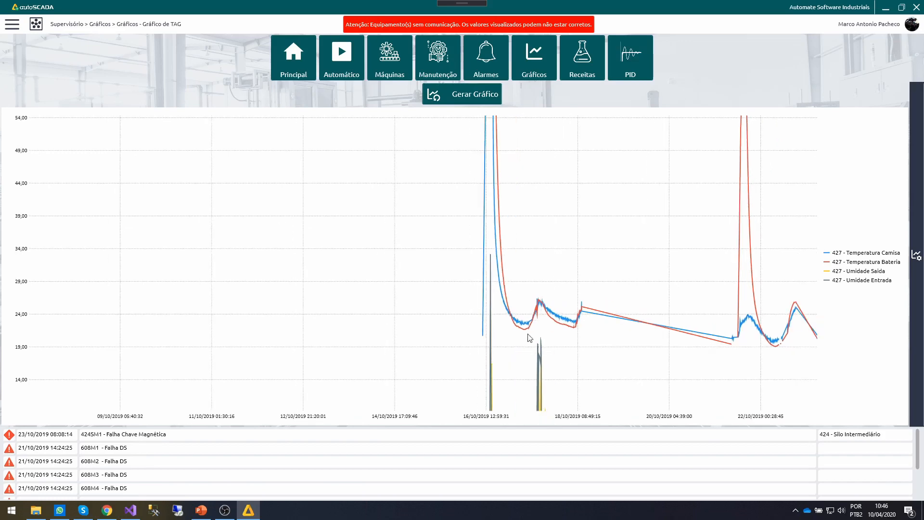
pyautogui.scroll(-5, 529, 337)
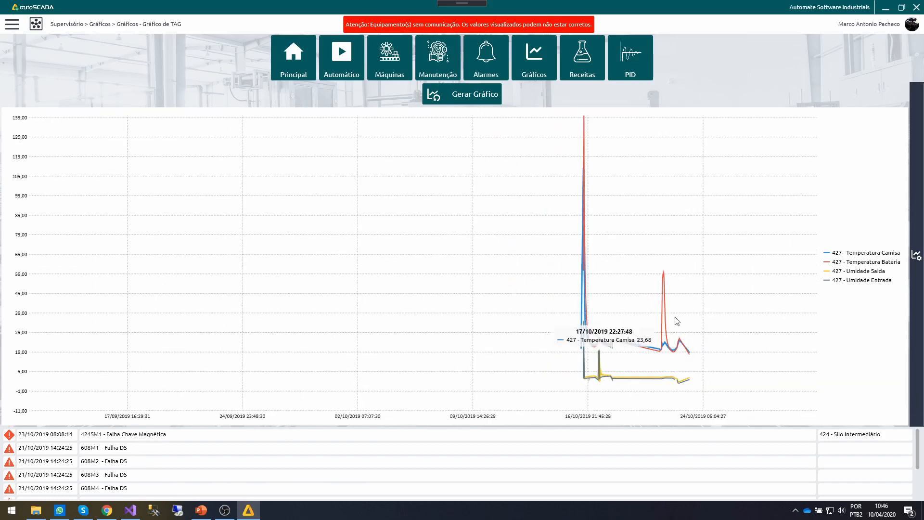
pyautogui.scroll(-2, 651, 301)
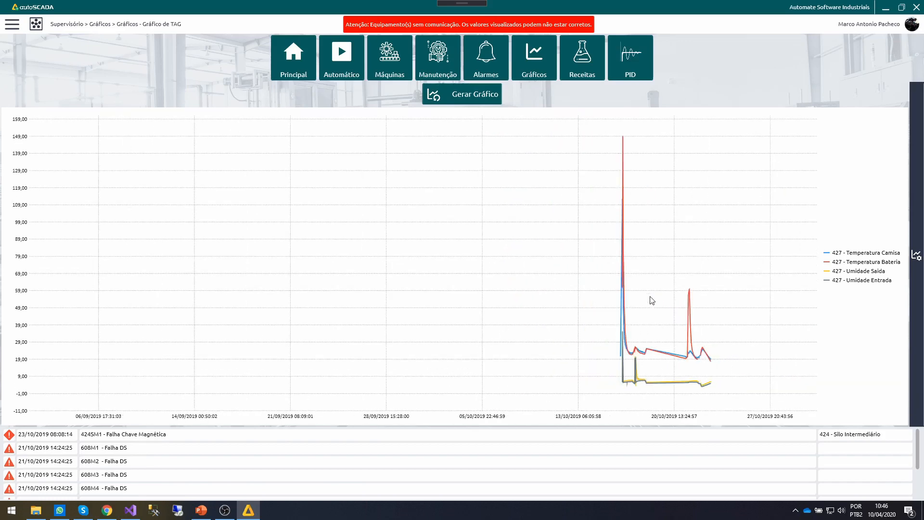
pyautogui.moveTo(626, 290)
# Step: Open the recipe configuration (Configuração de Receitas) and open Receita Demonstração for editing
pyautogui.click(589, 72)
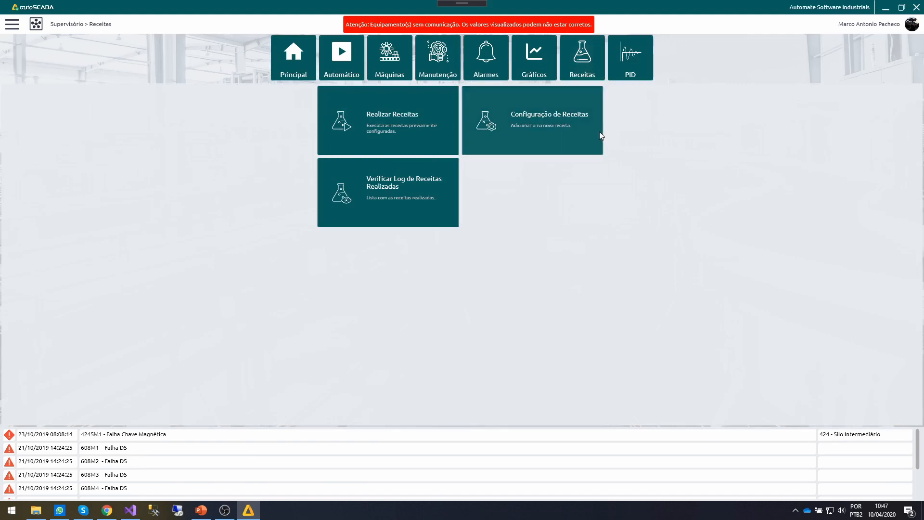
pyautogui.click(580, 141)
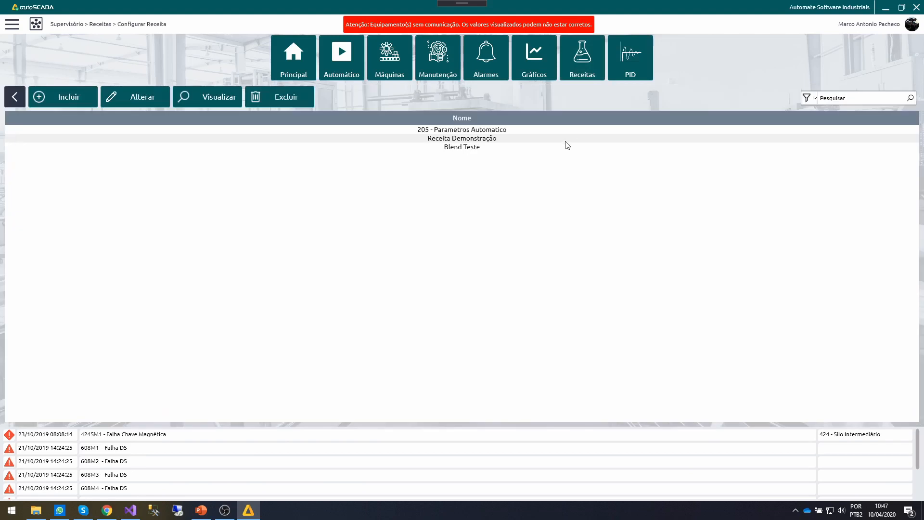
pyautogui.click(528, 139)
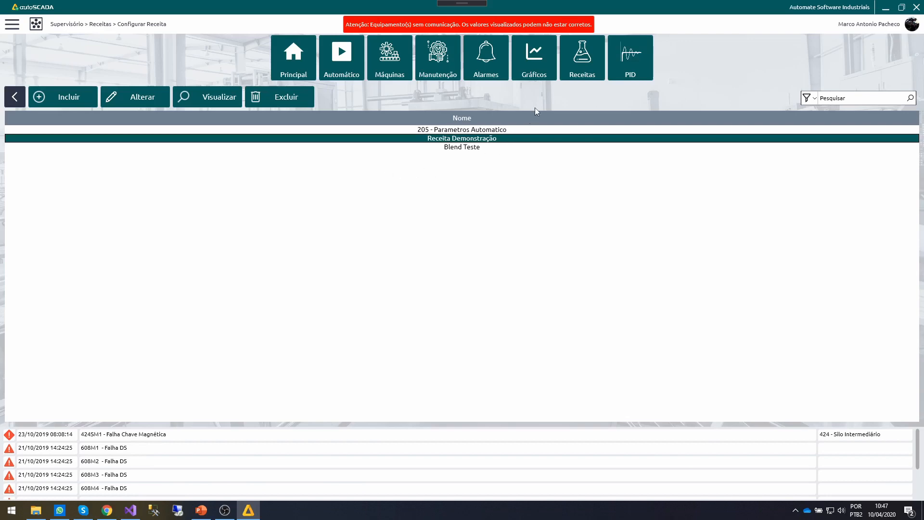
pyautogui.click(135, 99)
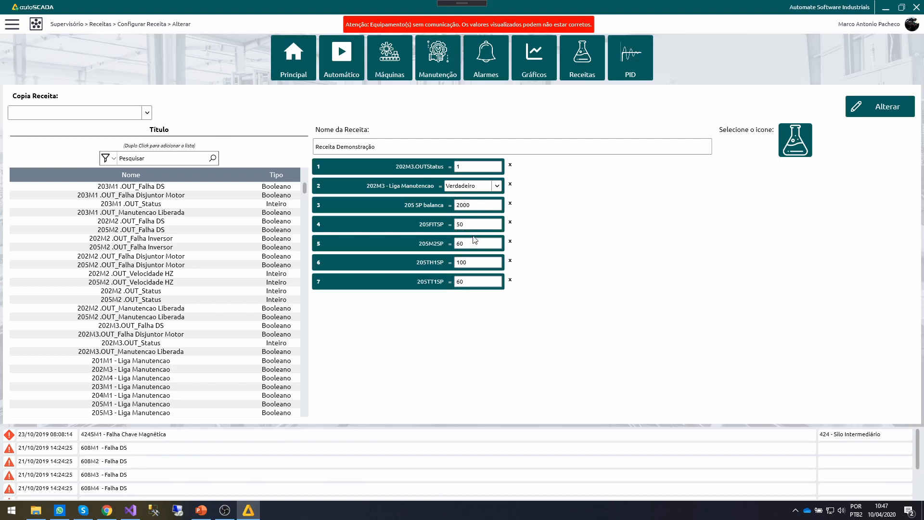
# Step: Try to add the tags 202M3.OUT_Status, 205FITSP and 205TT1SP to the recipe again
pyautogui.doubleClick(155, 344)
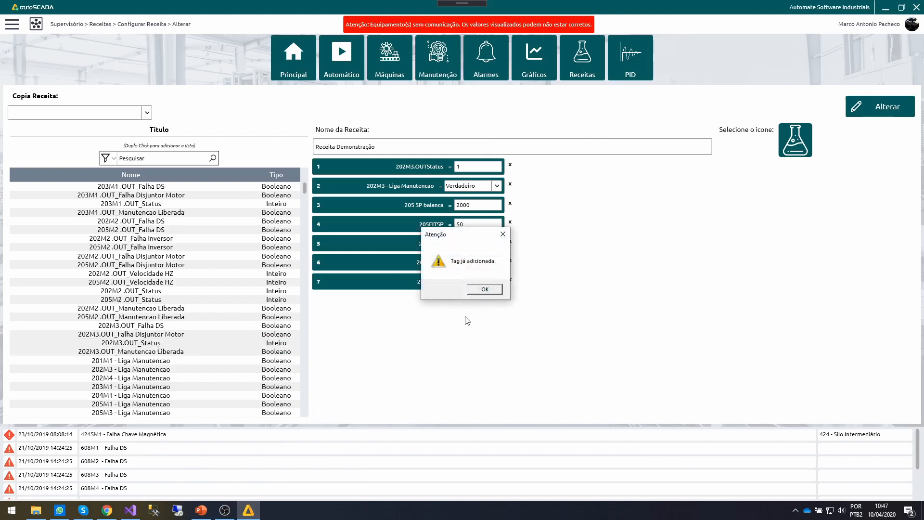
pyautogui.click(485, 289)
pyautogui.scroll(-7, 211, 275)
pyautogui.scroll(-10, 205, 280)
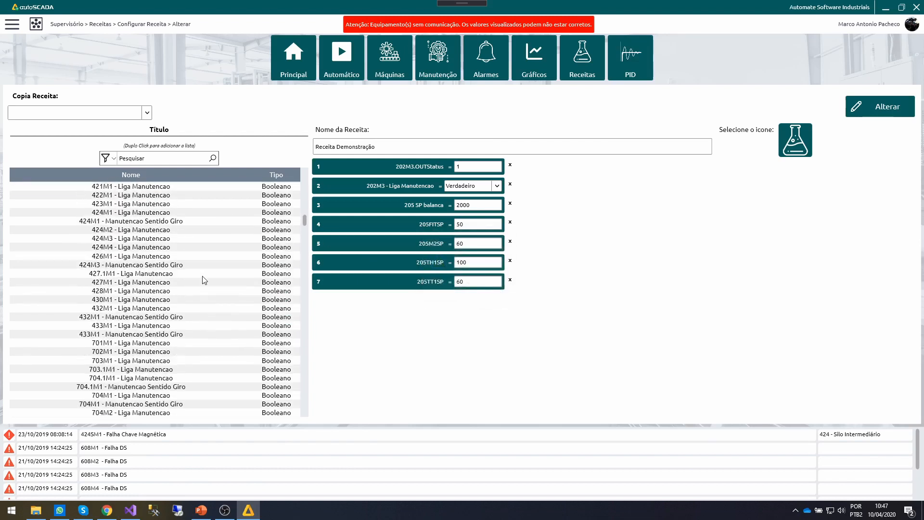
pyautogui.scroll(-10, 147, 323)
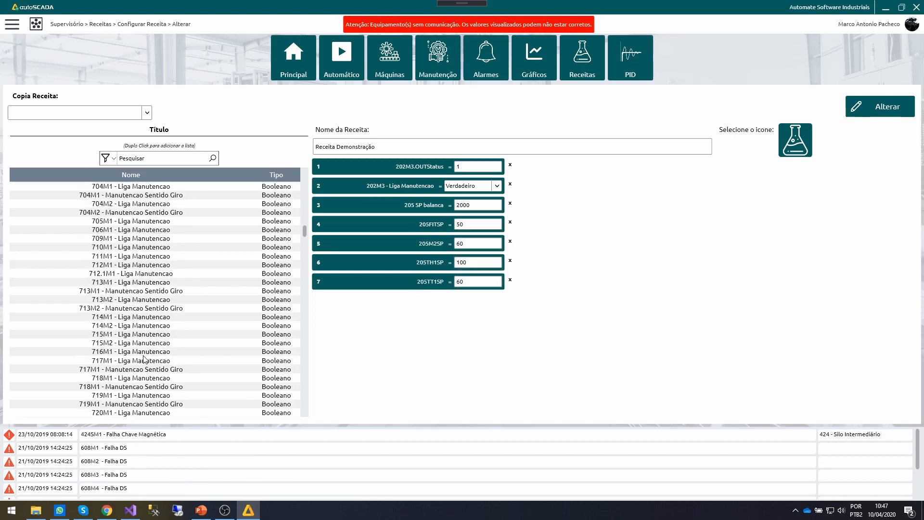
pyautogui.doubleClick(177, 284)
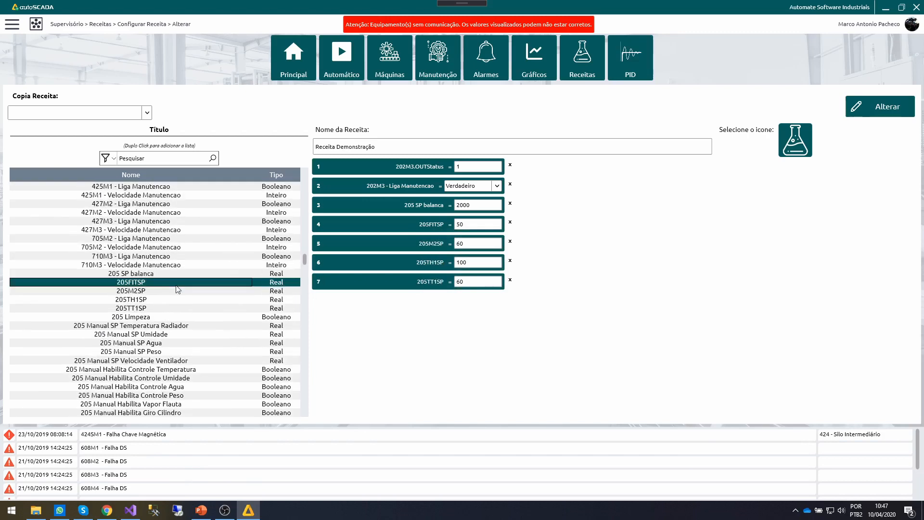
pyautogui.click(485, 289)
pyautogui.doubleClick(141, 309)
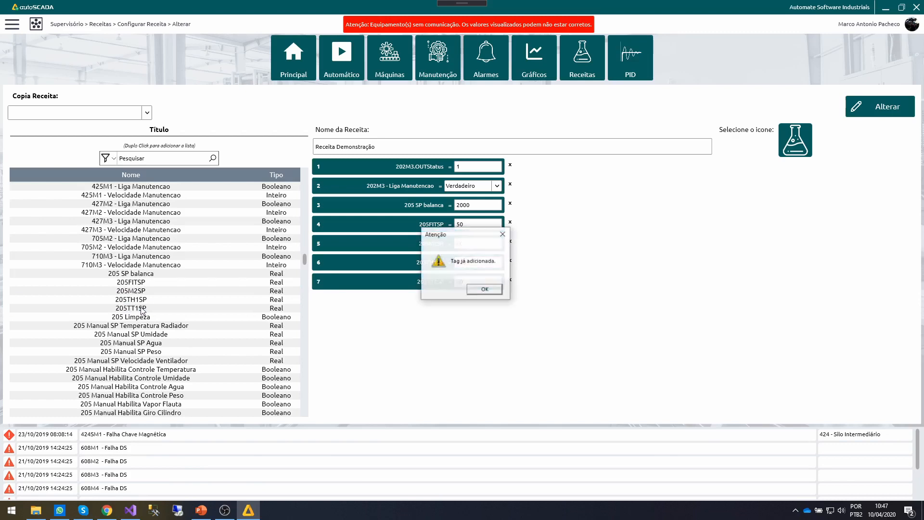
pyautogui.click(485, 289)
# Step: Add the tags 419 Tempo enchendo buffer, 418 Tempo enchendo buffer and 713M2 Silo 1 to the recipe
pyautogui.scroll(-8, 150, 315)
pyautogui.scroll(-15, 151, 315)
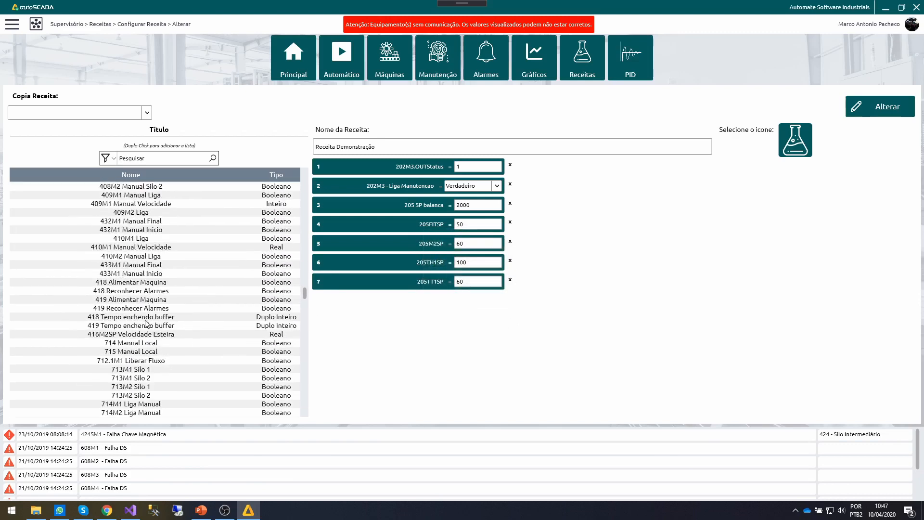
pyautogui.scroll(-3, 139, 320)
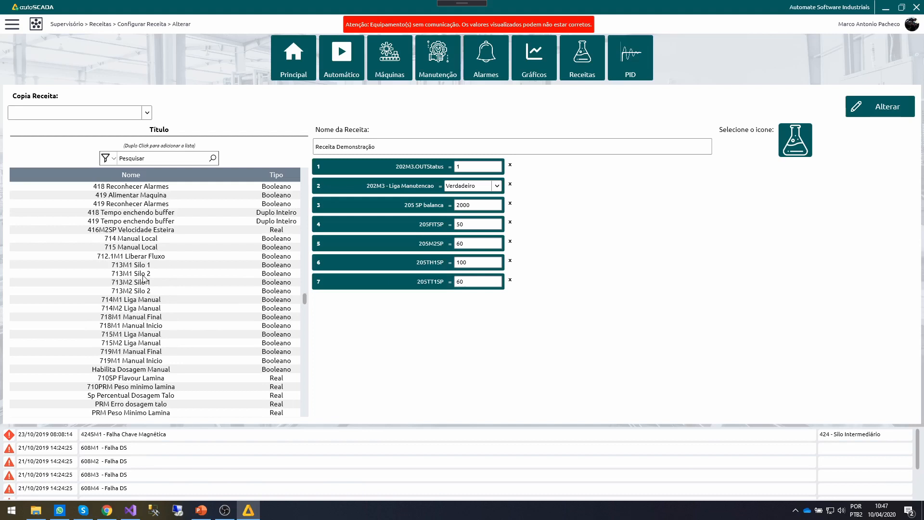
pyautogui.doubleClick(145, 222)
pyautogui.doubleClick(148, 213)
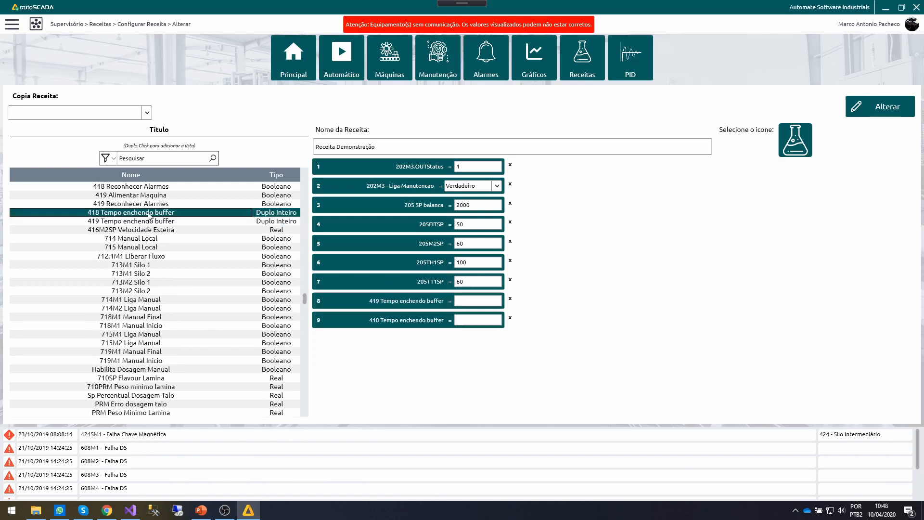
pyautogui.doubleClick(132, 285)
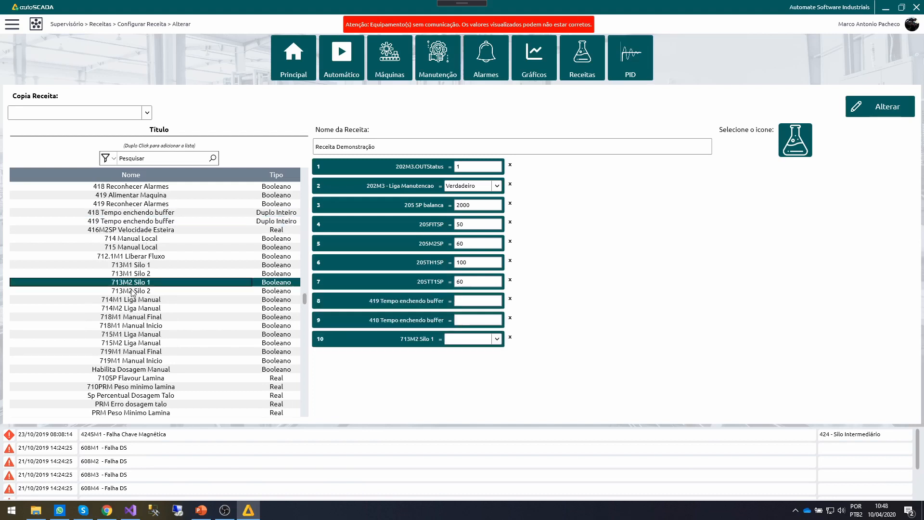
# Step: Add the 427 preheating valve-opening setpoints for camisa and bateria (pre aquecimento abertura vp) to the recipe
pyautogui.scroll(-2, 139, 348)
pyautogui.scroll(-6, 139, 347)
pyautogui.doubleClick(145, 257)
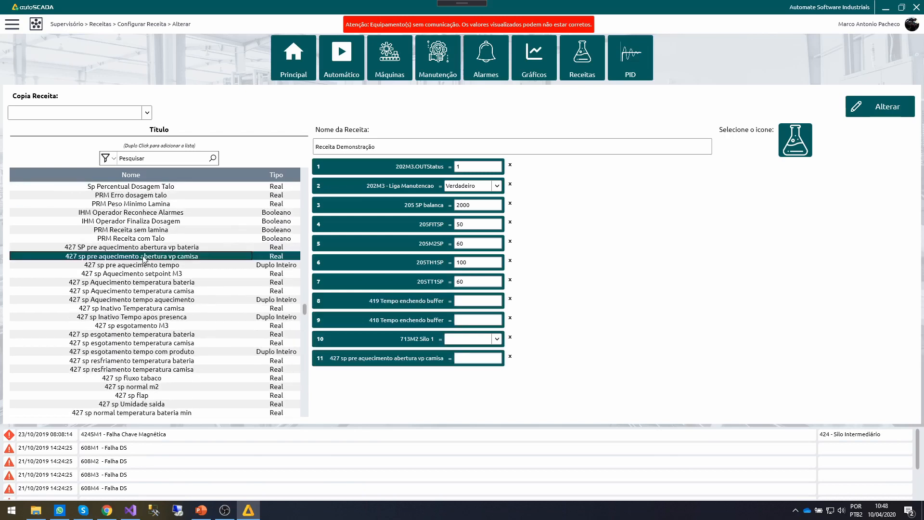
pyautogui.doubleClick(156, 248)
# Step: Set the recipe's 419 Tempo enchendo buffer to 10, 418 Tempo enchendo buffer to 15 and 713M2 Silo 1 to Verdadeiro
pyautogui.click(472, 303)
pyautogui.write('10')
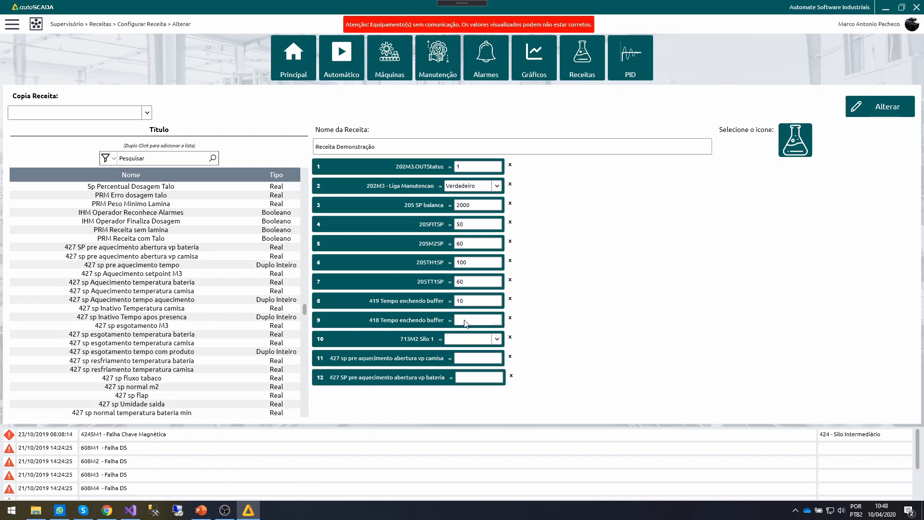
pyautogui.write('15')
pyautogui.click(465, 340)
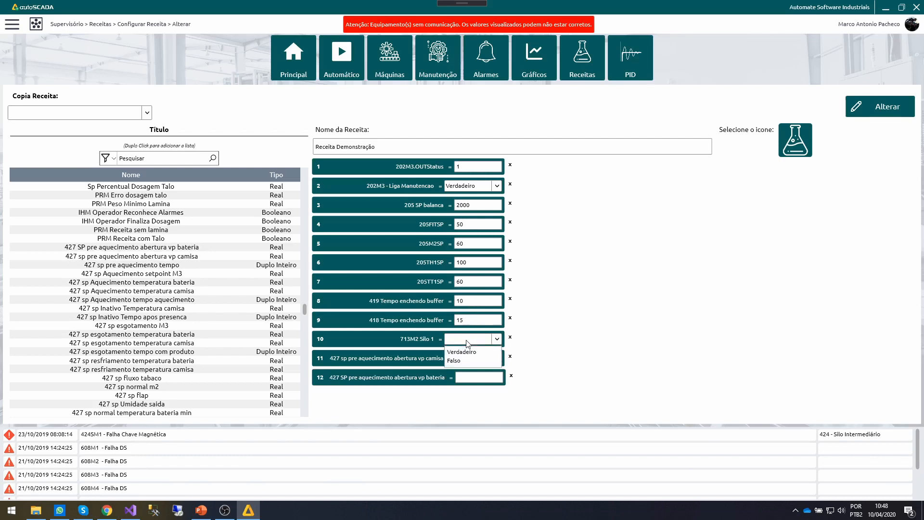
pyautogui.click(459, 355)
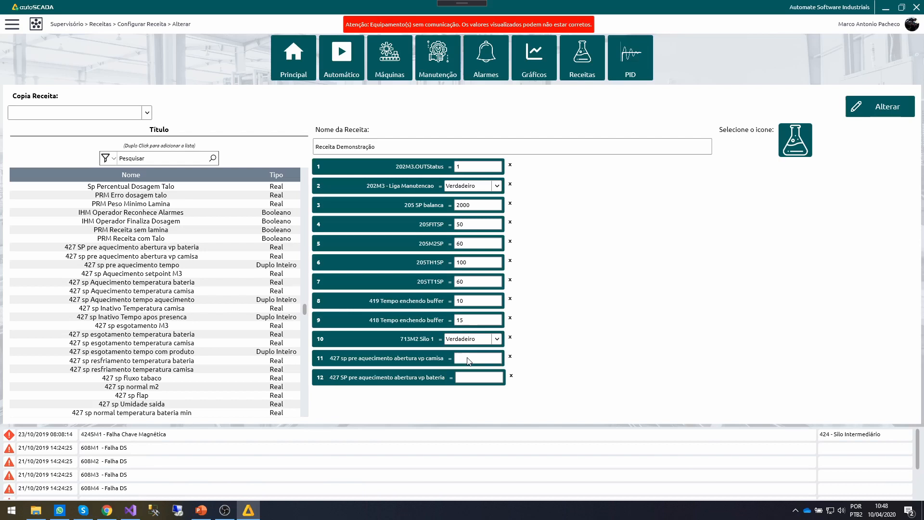
# Step: Set the 427 preheating valve opening to 24 for camisa and 100 for bateria, and save the changed recipe
pyautogui.write('24')
pyautogui.write('100')
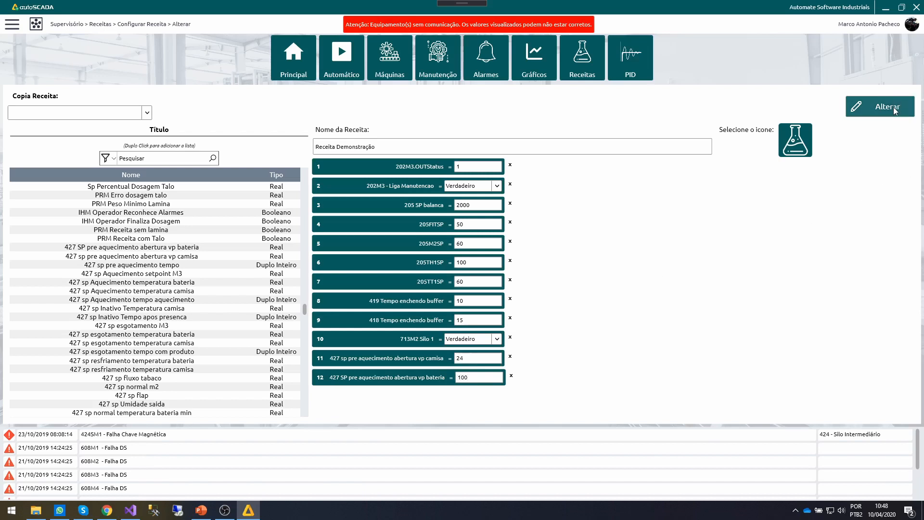
pyautogui.click(894, 111)
pyautogui.click(512, 290)
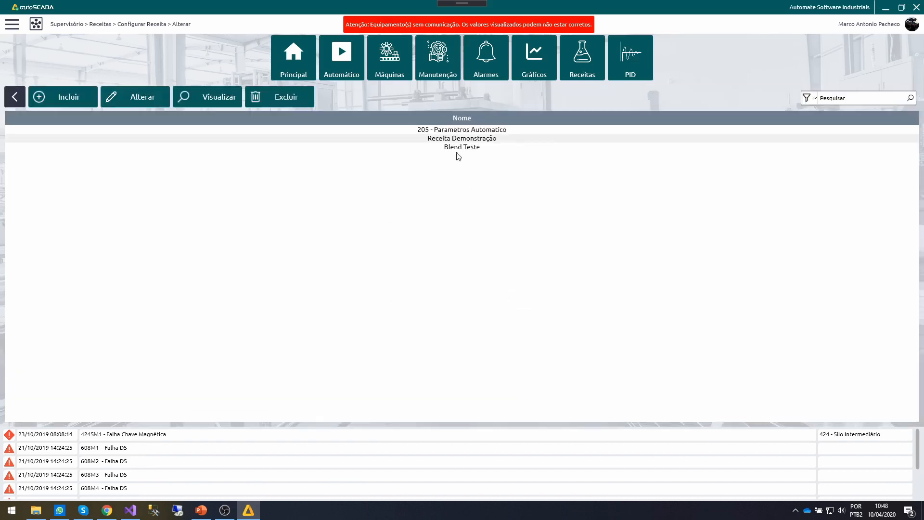
# Step: Execute the recipe Receita Demonstração from the list of configured recipes
pyautogui.click(428, 141)
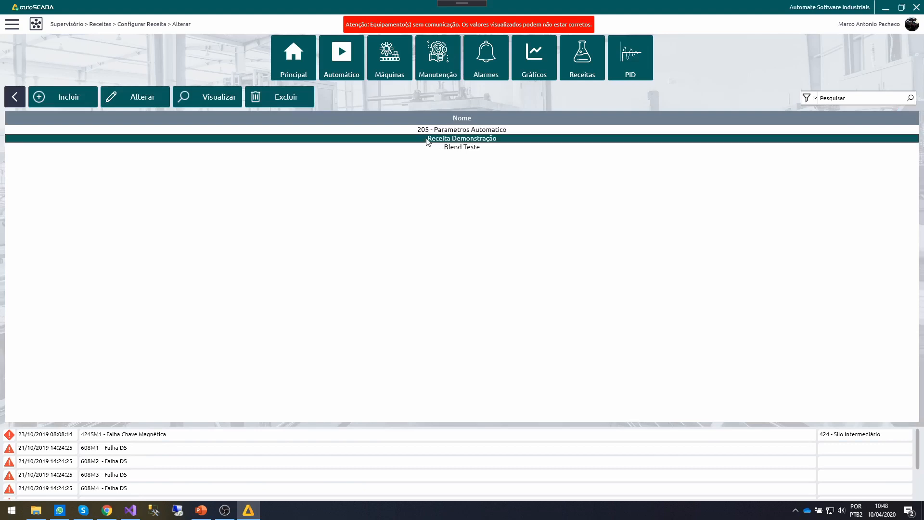
pyautogui.click(586, 65)
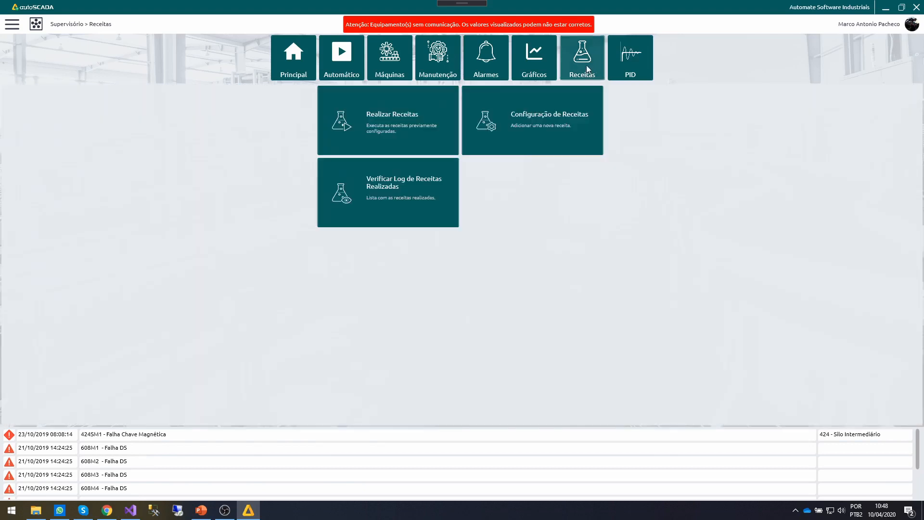
pyautogui.click(389, 129)
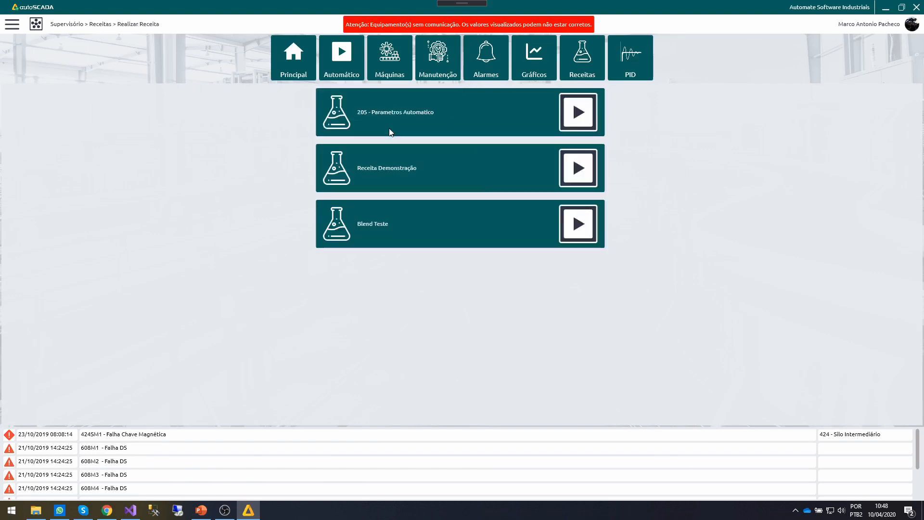
pyautogui.click(567, 174)
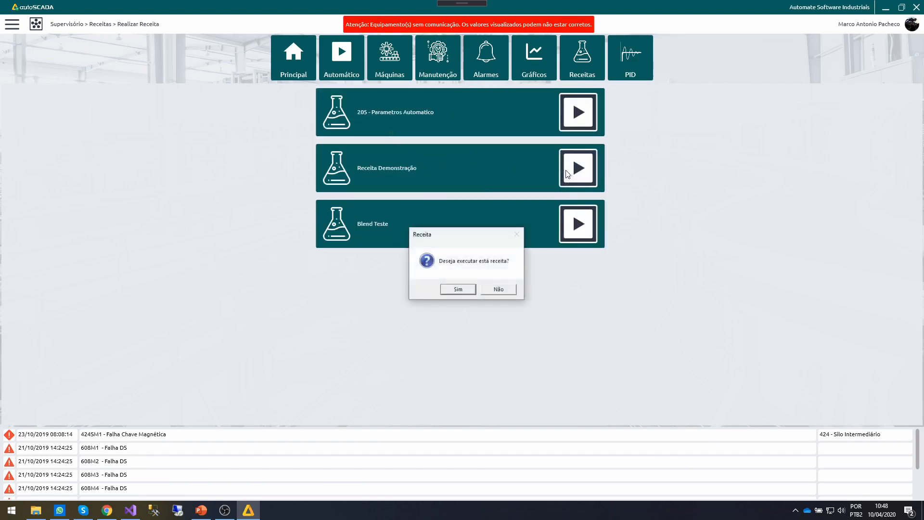
pyautogui.click(462, 292)
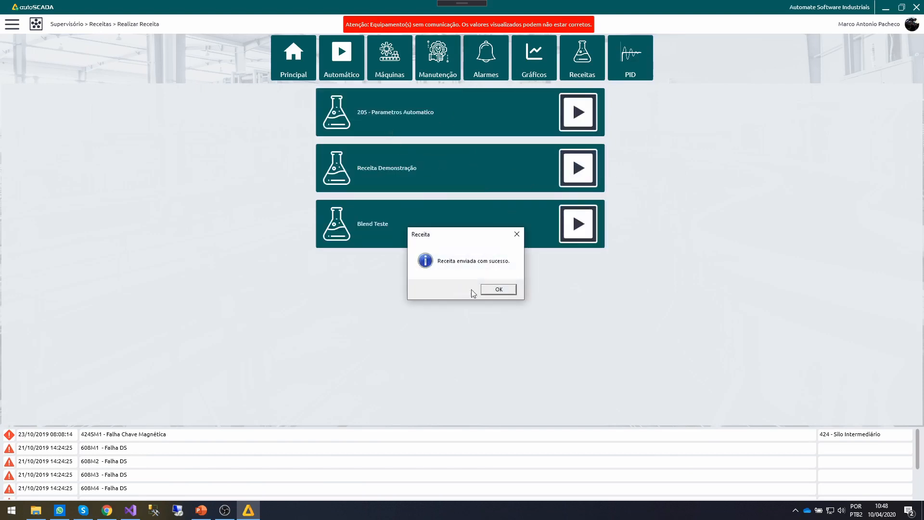
pyautogui.click(500, 290)
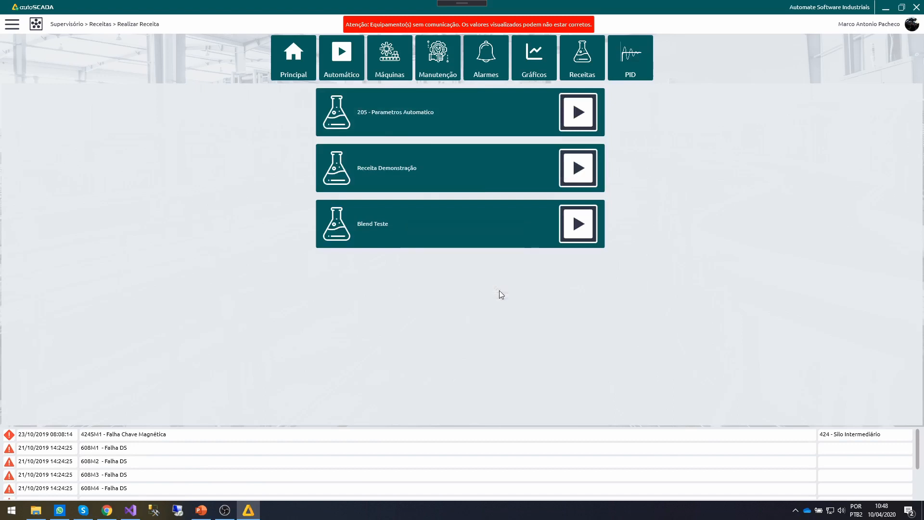
# Step: Open the log of executed recipes and expand the Receita Demonstração entry to examine its tag values
pyautogui.click(582, 64)
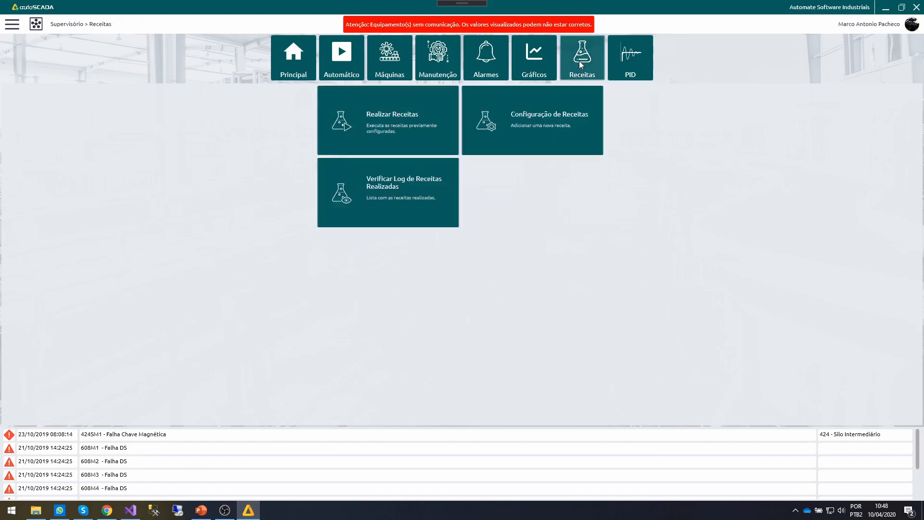
pyautogui.click(415, 199)
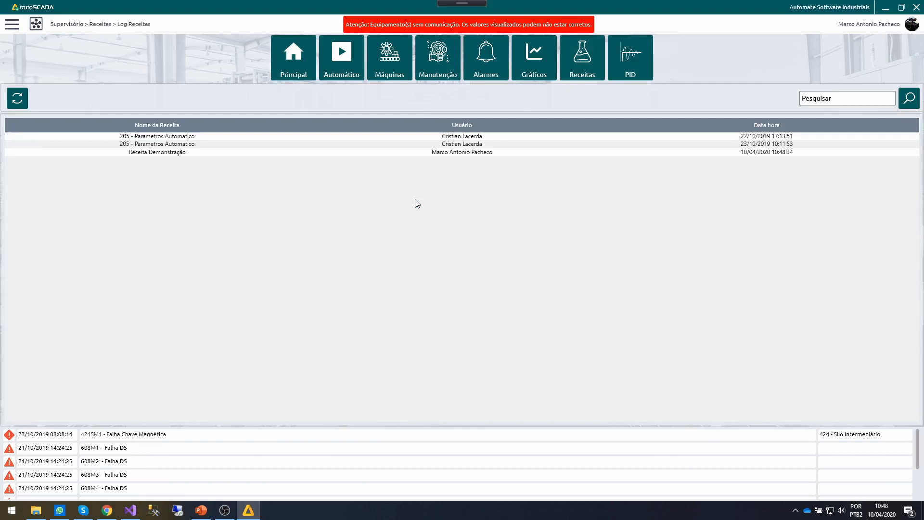
pyautogui.click(176, 153)
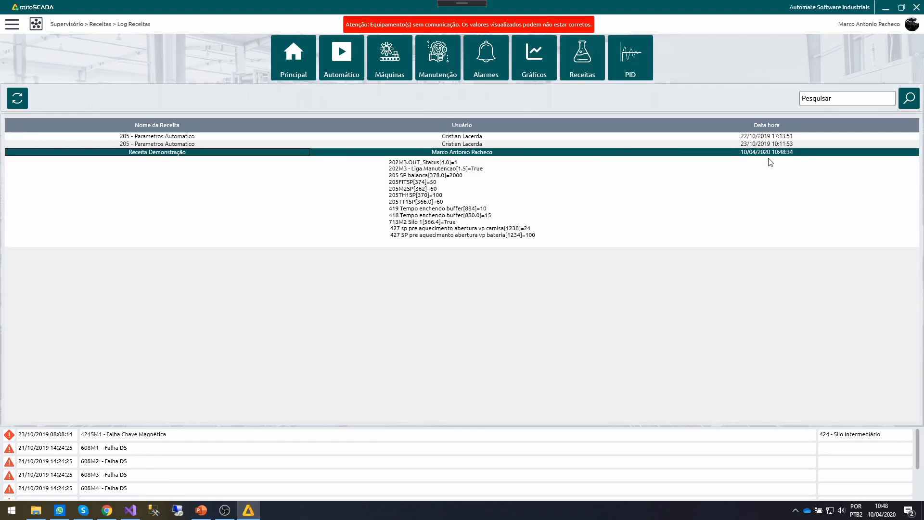